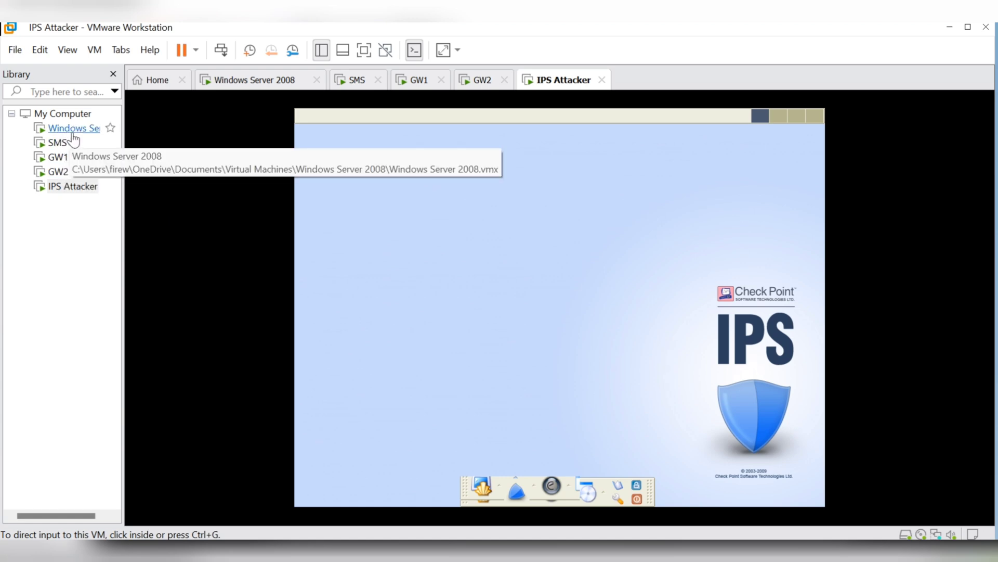
Launch the IPS Demonstration Toolkit on the attacker VM and choose option 0 for network settings
left_click(516, 493)
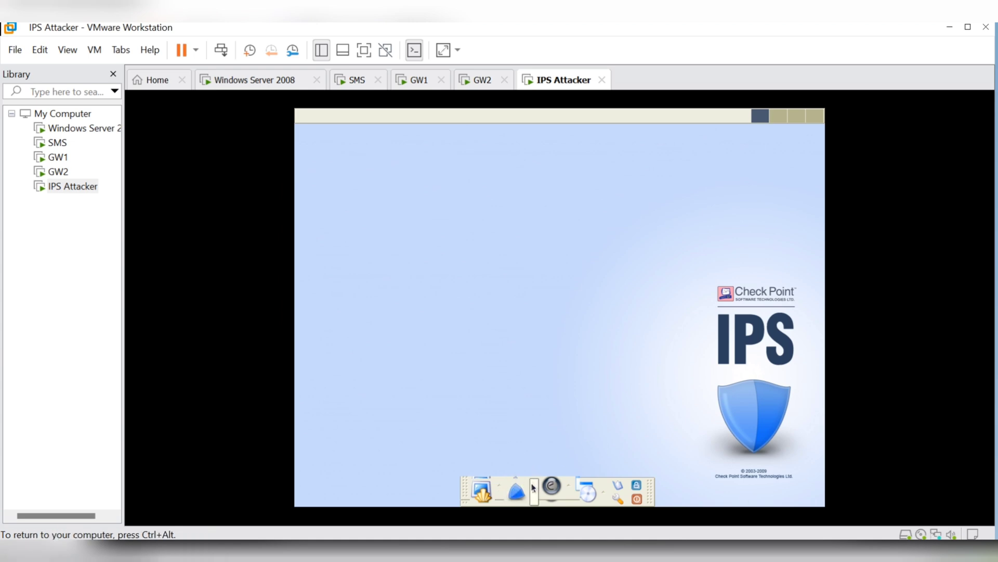
left_click(517, 491)
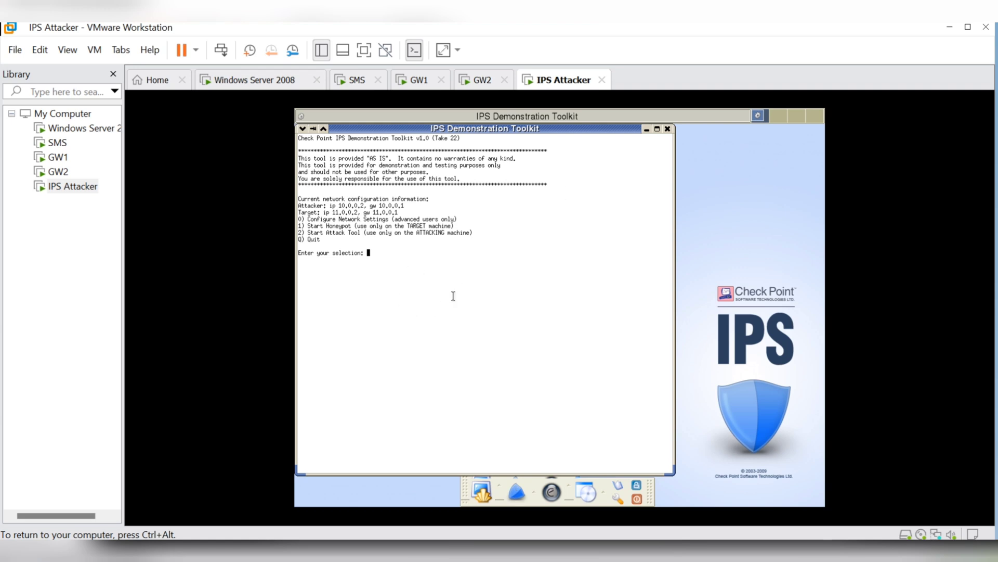
type("0")
key("Return")
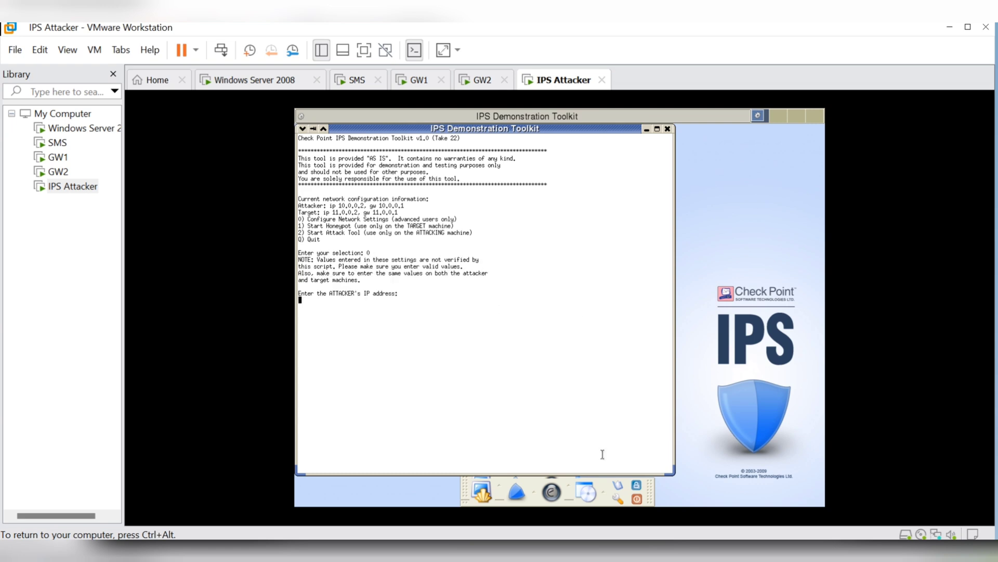
Enter attacker IP 192.168.1.21 and target IP 192.168.1.101, leaving gateways empty
type("192.168.1.21")
key("Return")
key("Return")
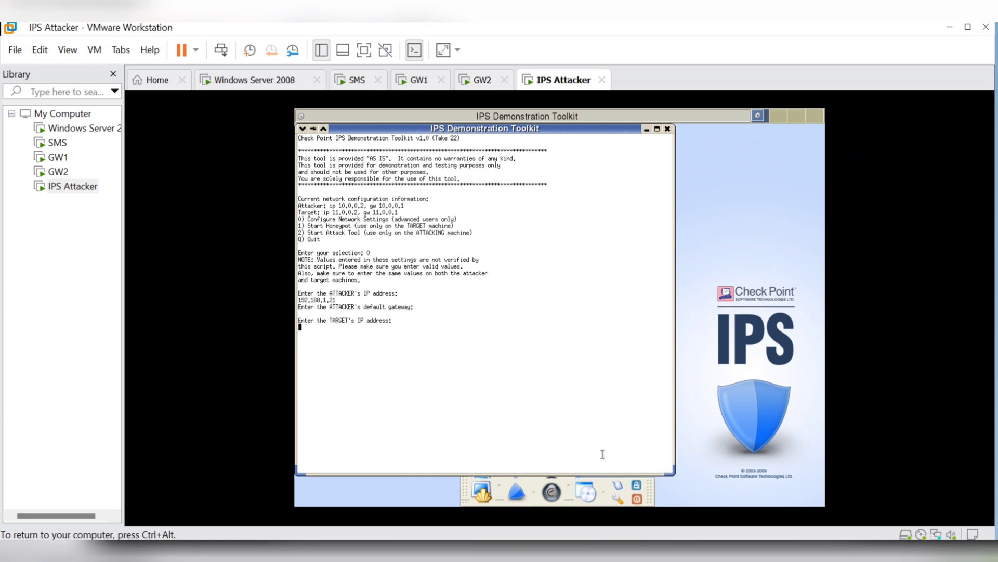
type("192.168.1.1010")
key("BackSpace")
key("Return")
key("Return")
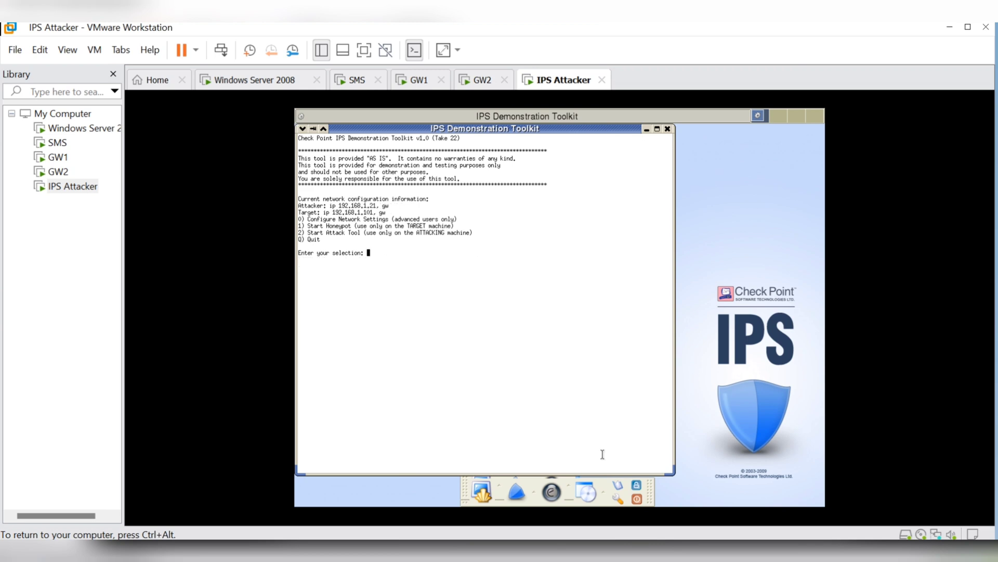
Run all Application Intelligence attacks from the Attack Tool in random mode with unlimited attacks
type("2")
key("Return")
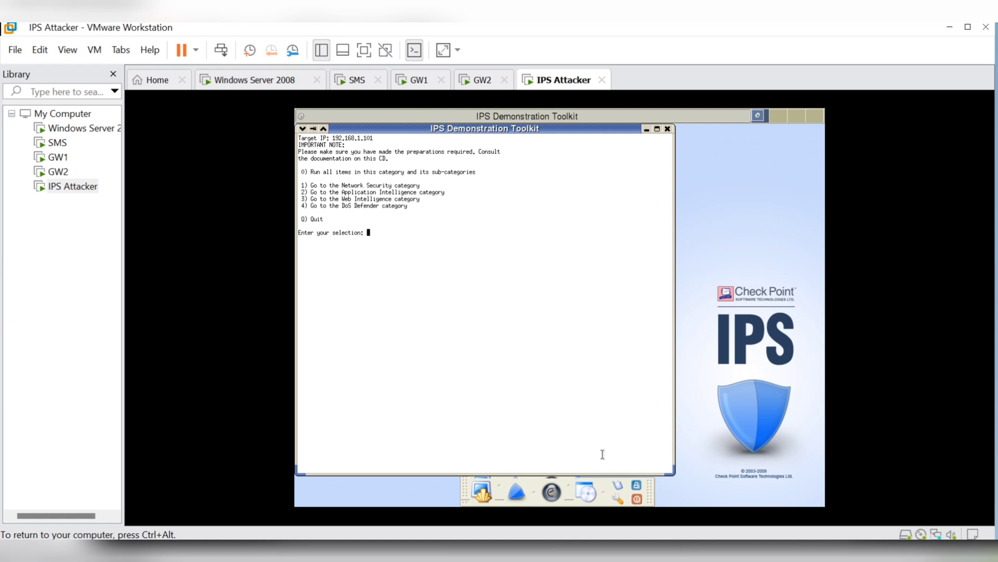
type("2")
key("Return")
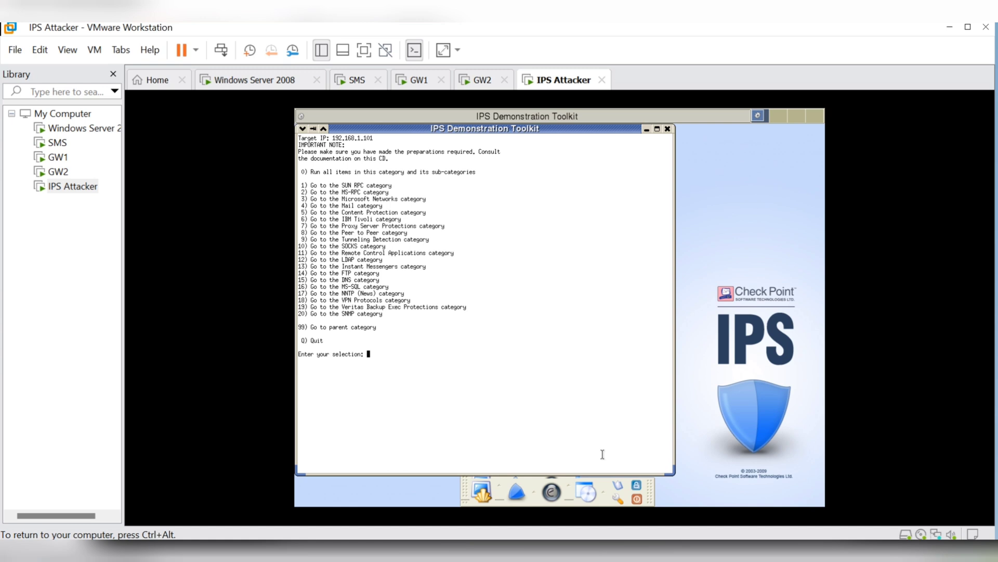
type("0")
key("Return")
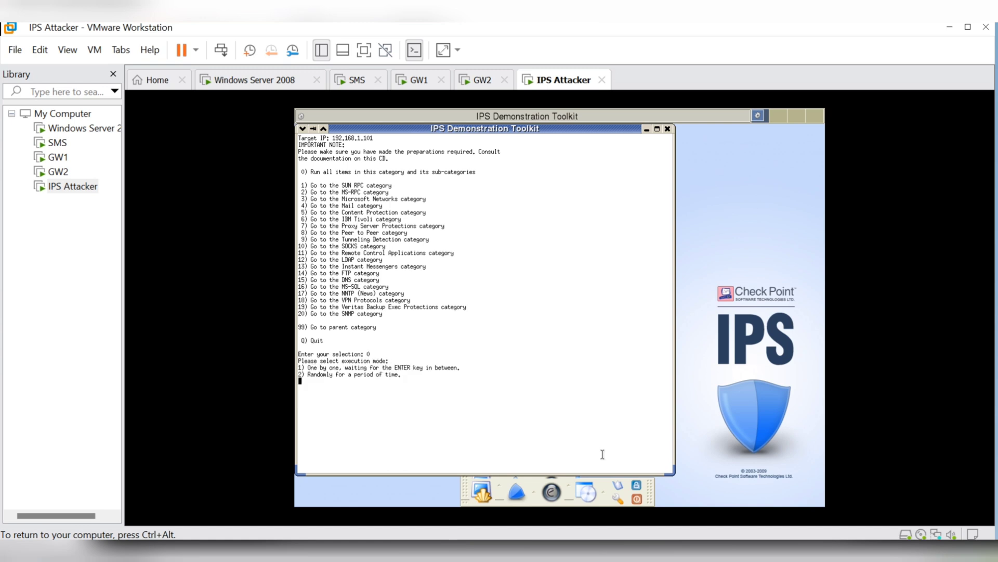
type("2")
key("Return")
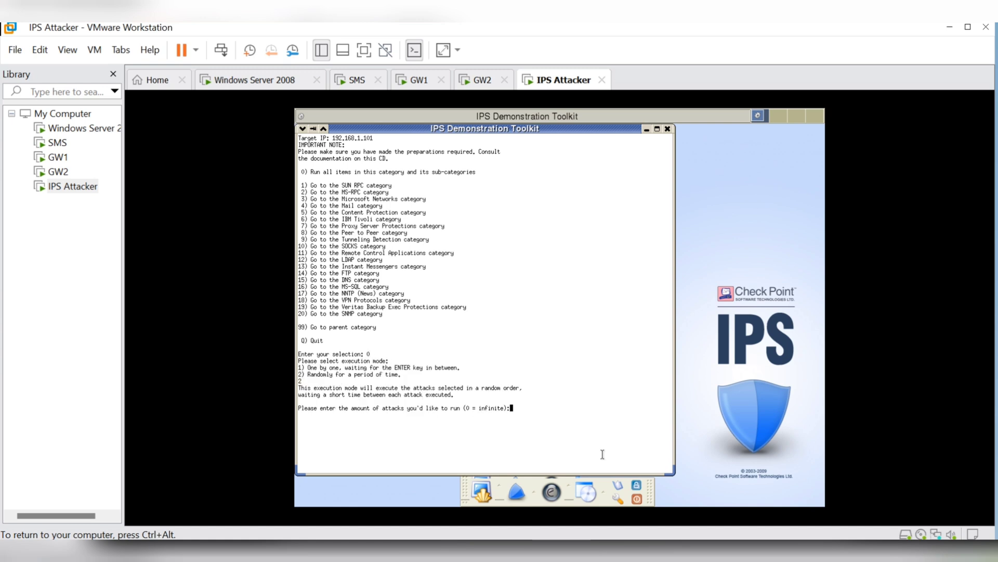
type("0")
key("Return")
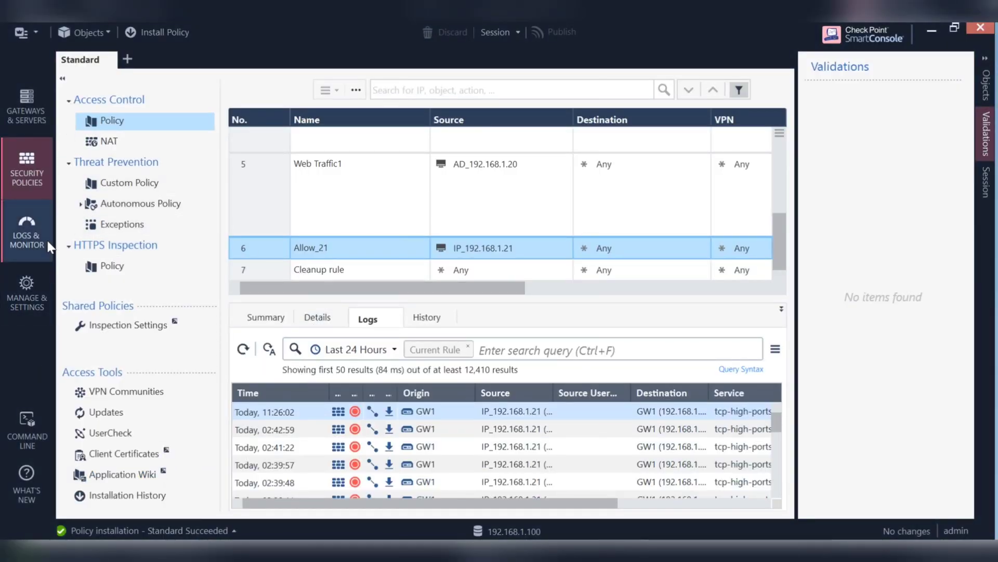
Show the 192.168.1.21 logs for Today and expand the Top Sources widget
left_click(22, 238)
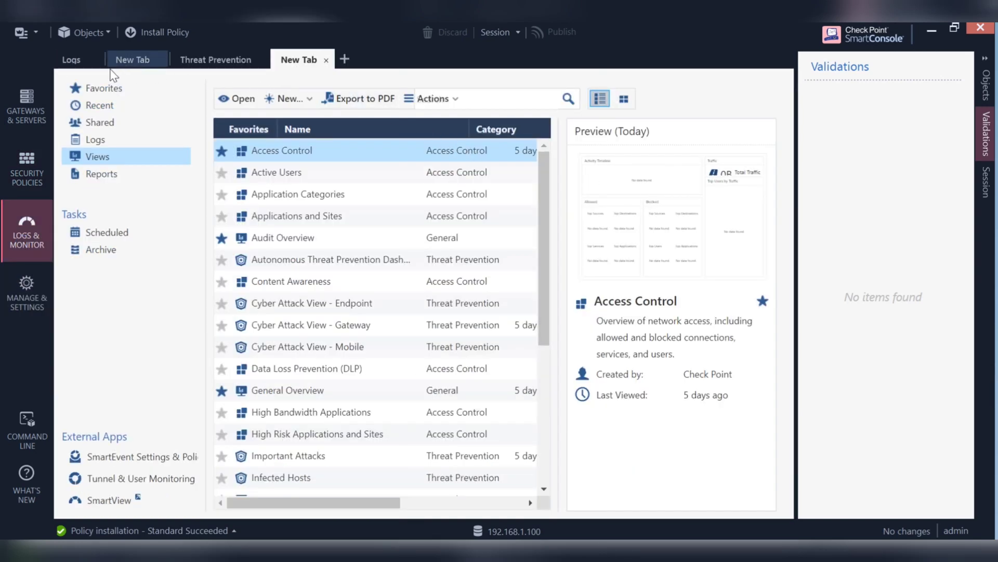
left_click(74, 67)
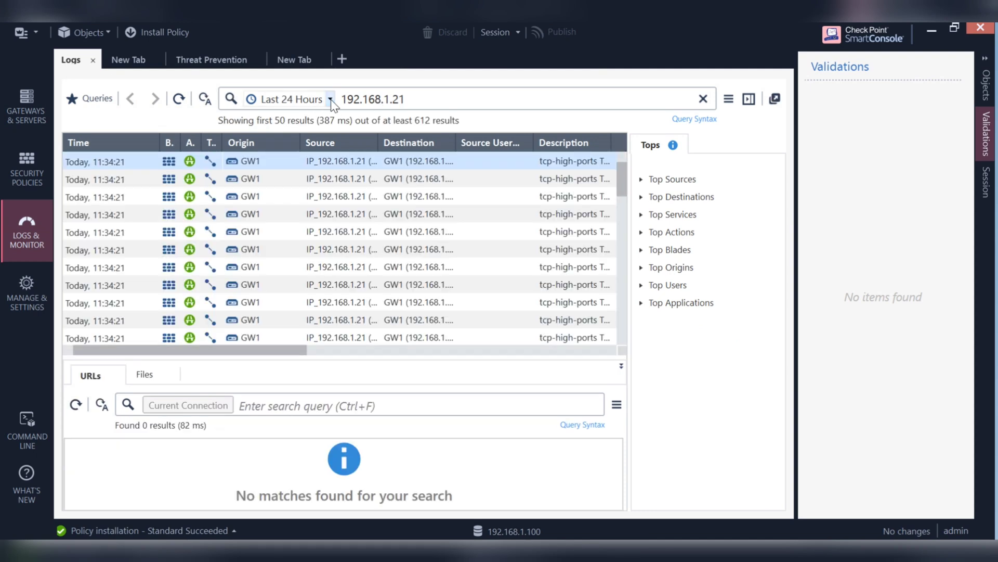
left_click(331, 99)
left_click(156, 116)
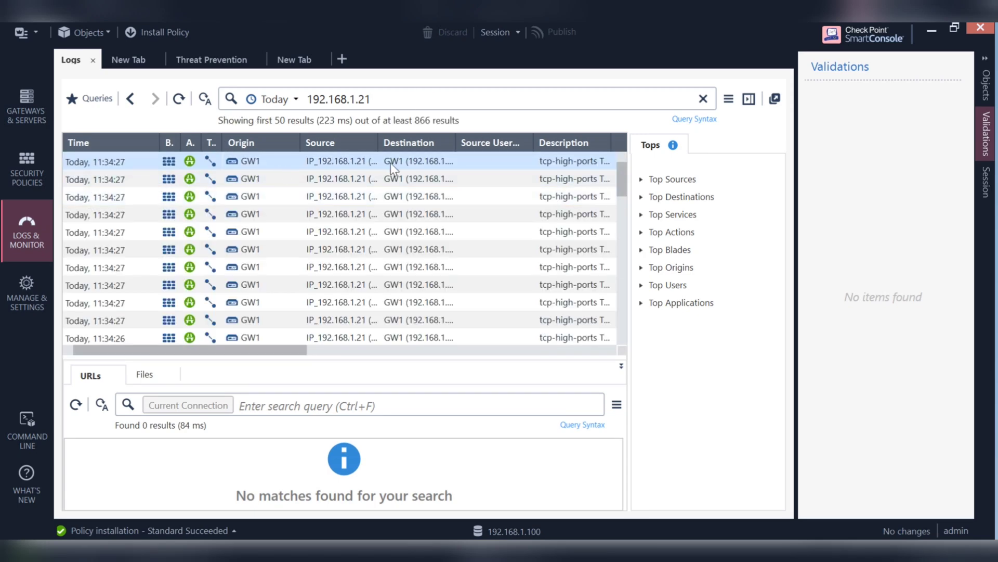
left_click(640, 179)
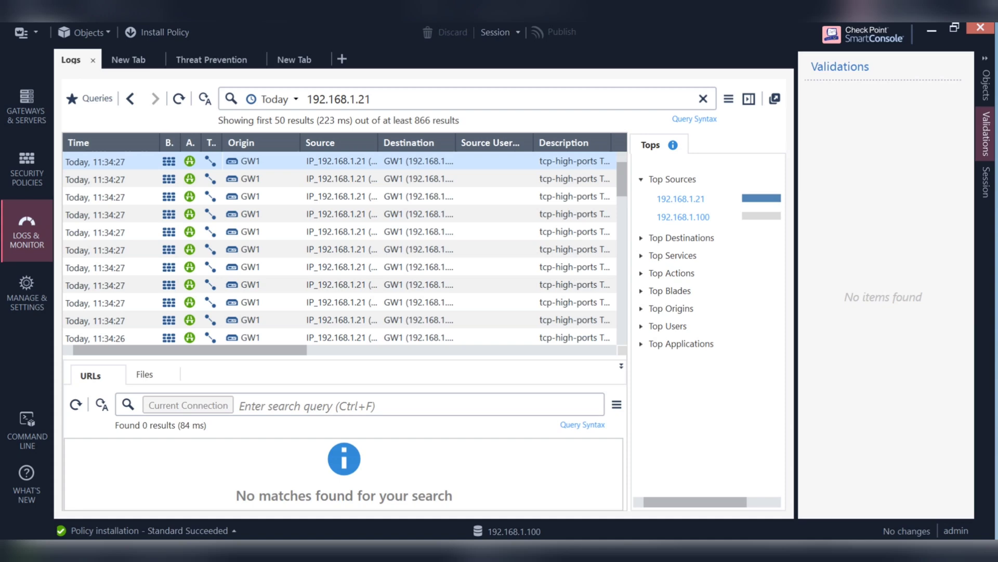
Connect PuTTY via SSH to GW1 at 192.168.1.101 and log in as admin
key("super+s")
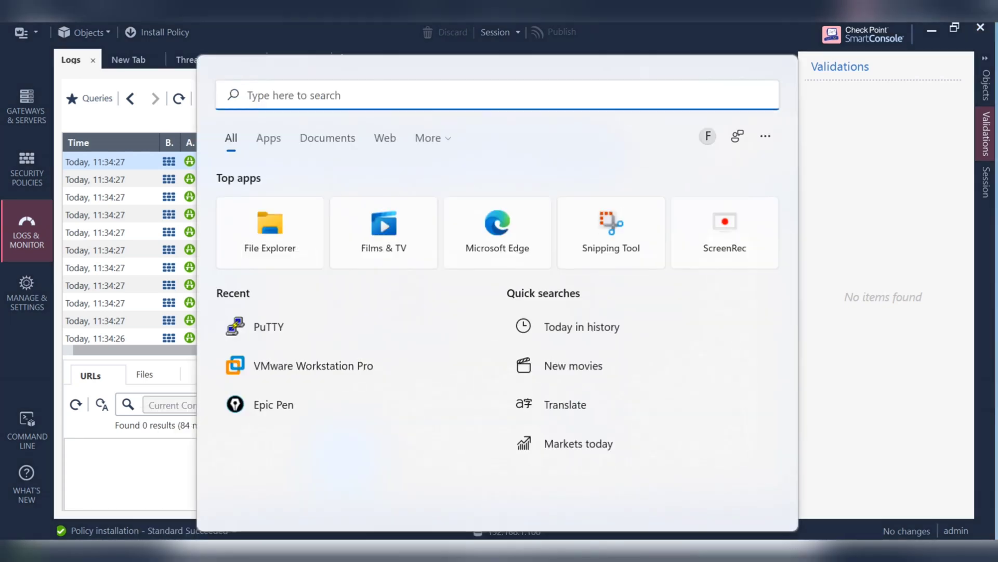
type("put")
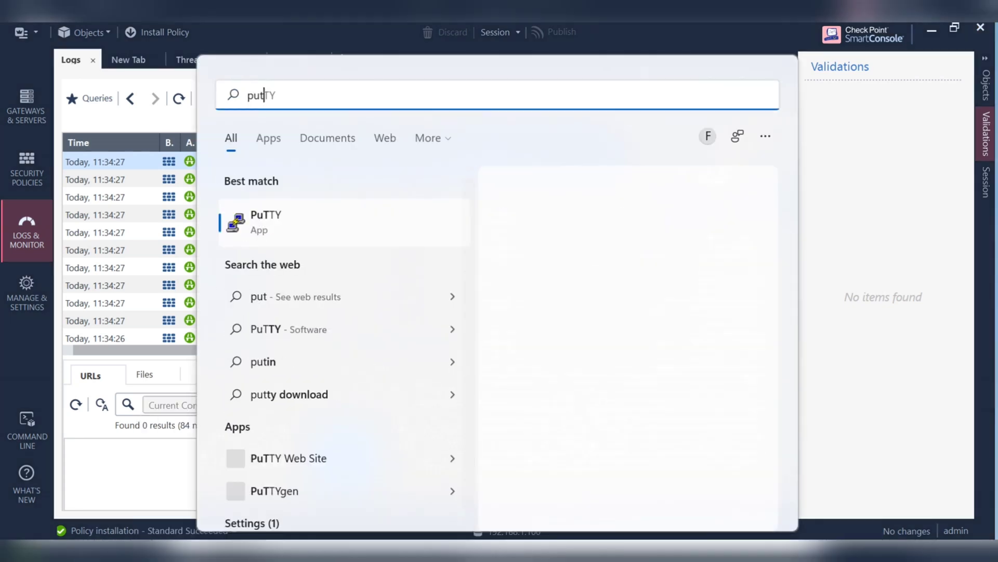
left_click(348, 212)
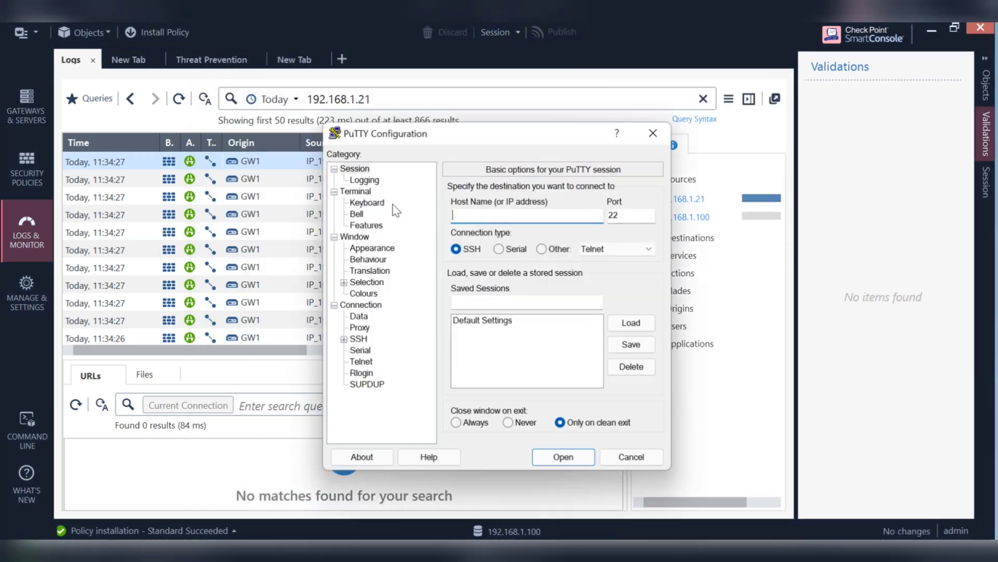
type("192")
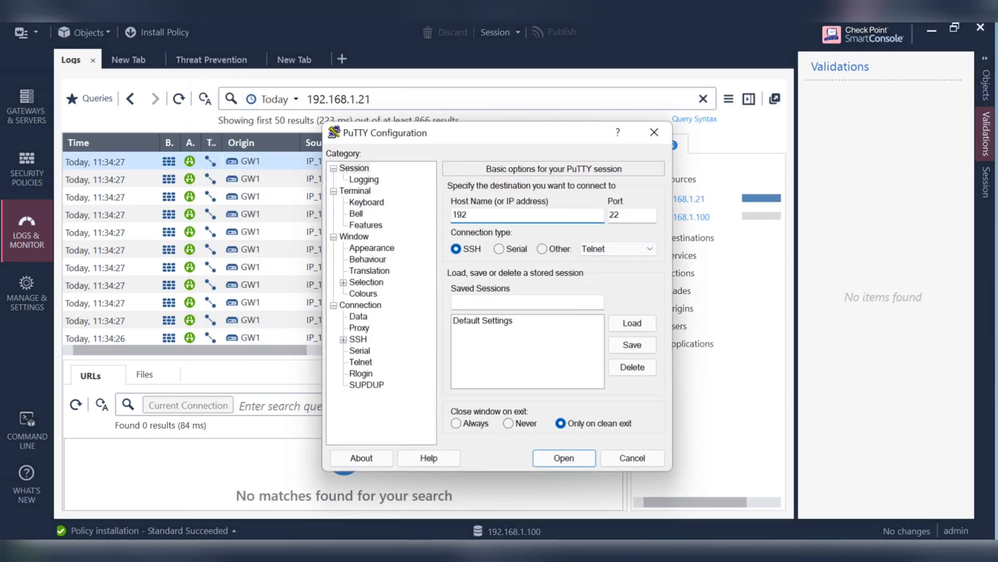
type(".168.1.101")
left_click(567, 462)
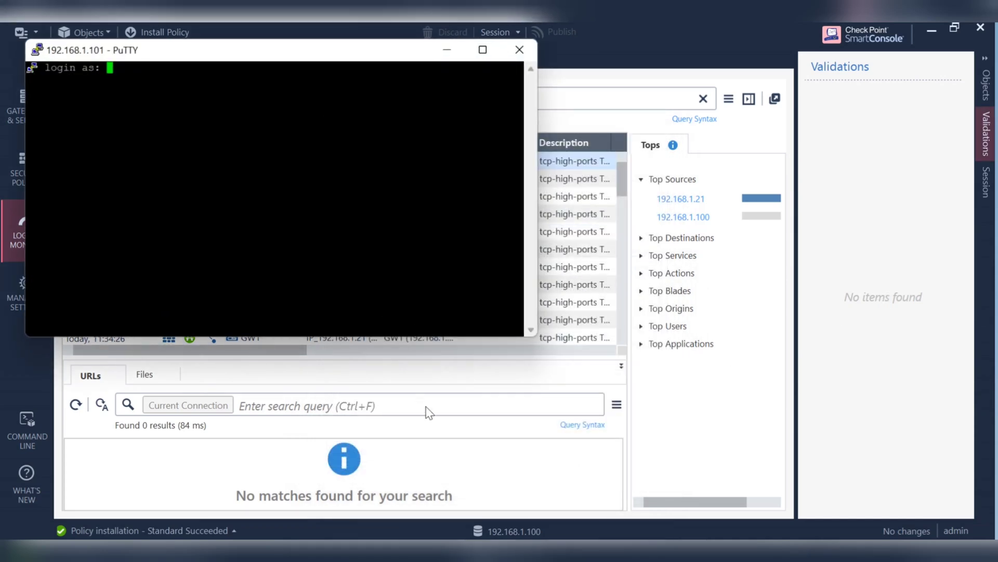
type("admin")
key("Return")
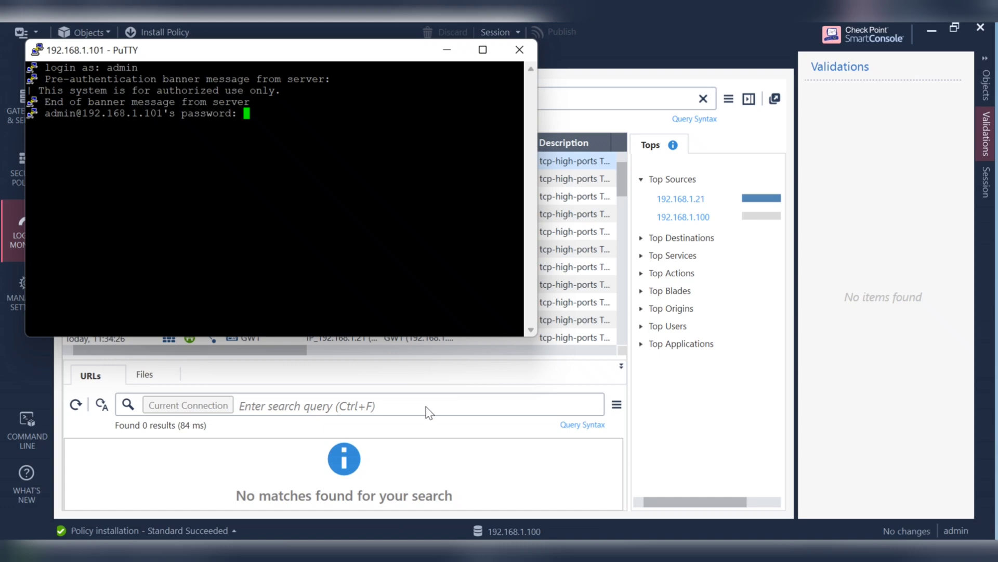
key("Return")
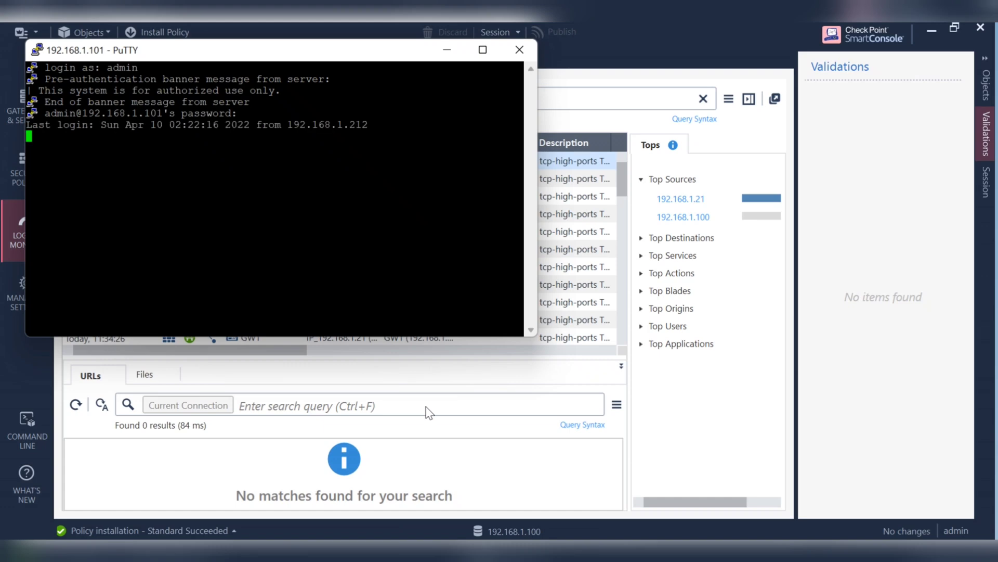
Maximize the terminal, enter expert mode, clear the screen and run cpview
left_click(489, 58)
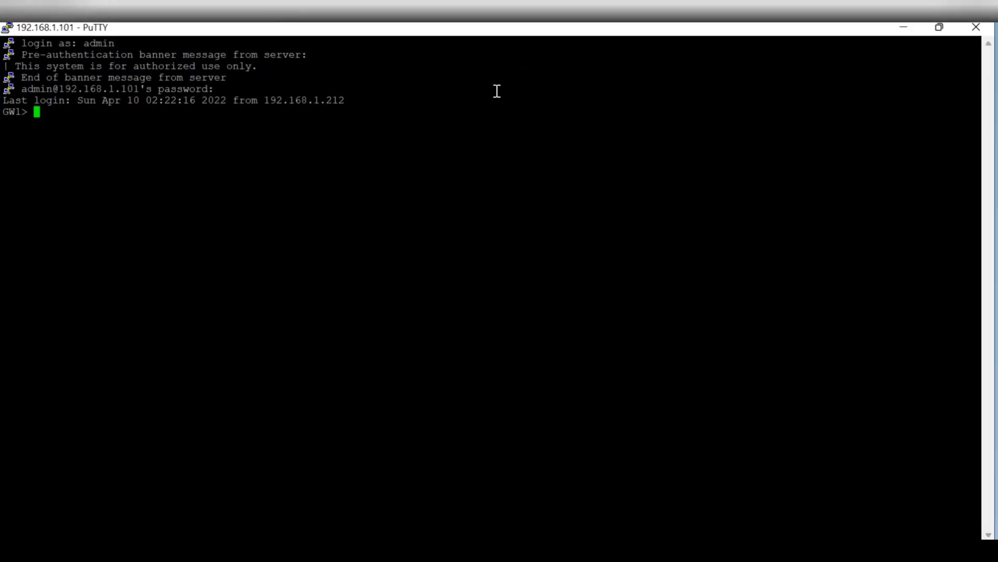
type("expert")
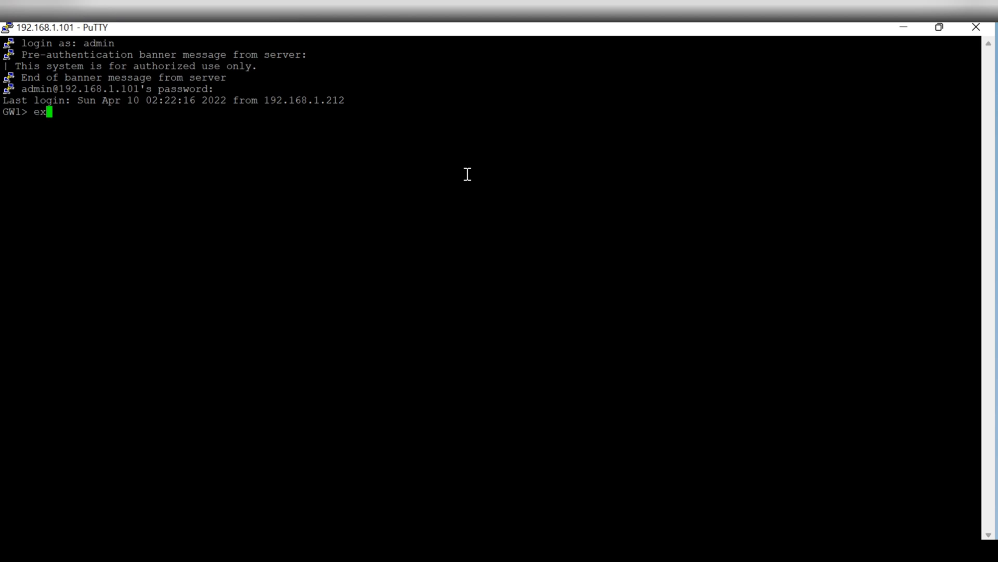
key("Return")
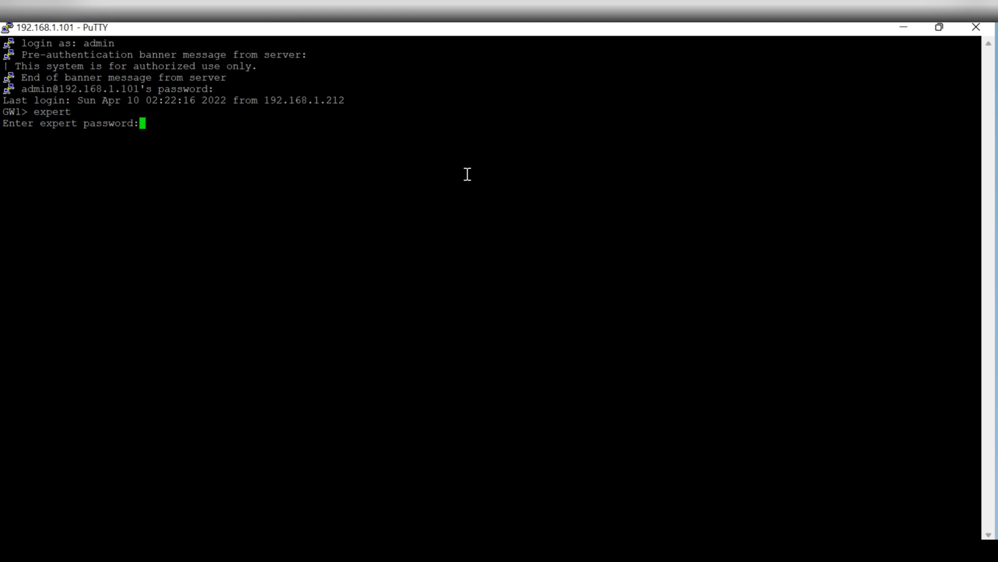
key("Return")
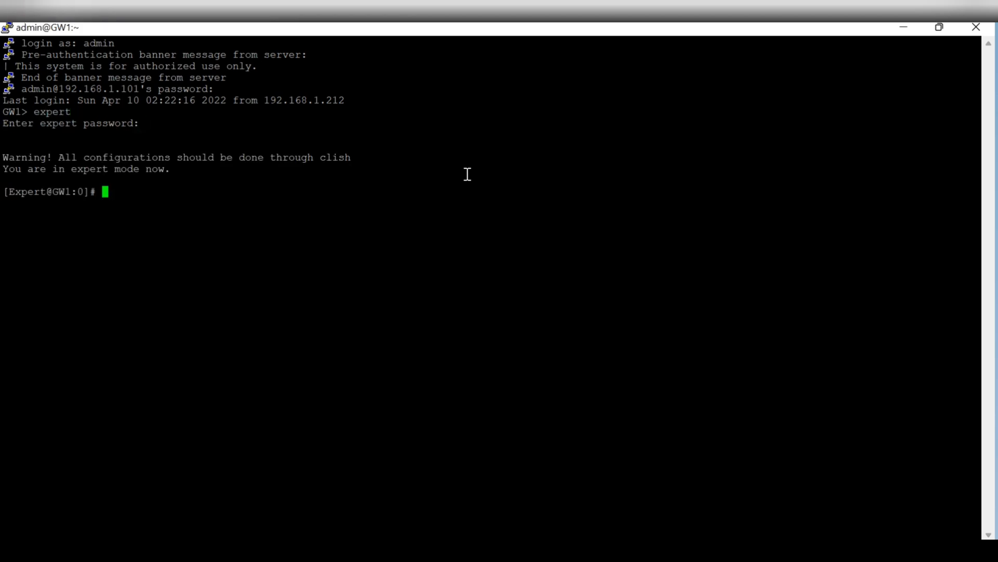
type("clear")
key("Return")
key("Return")
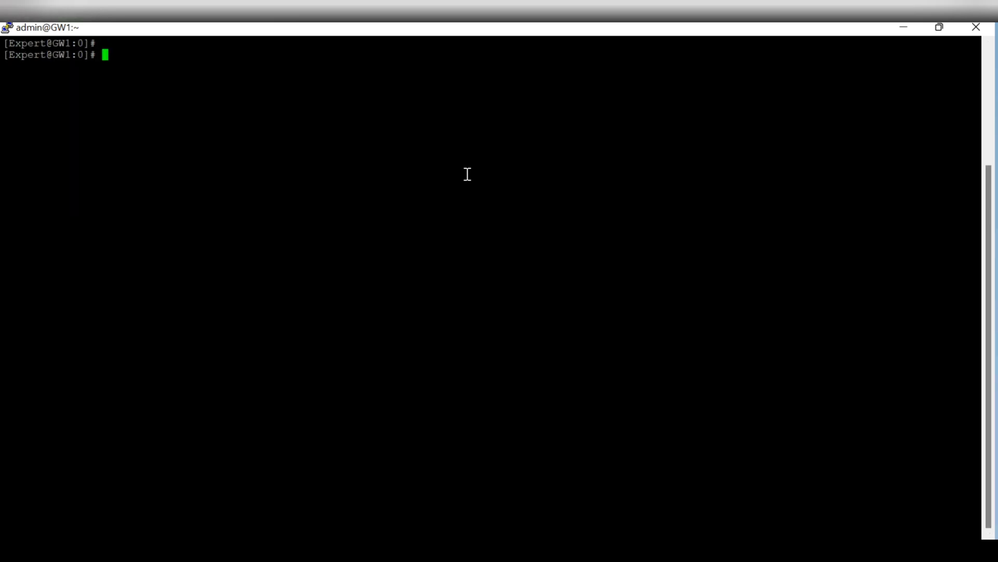
type("cpview")
key("Return")
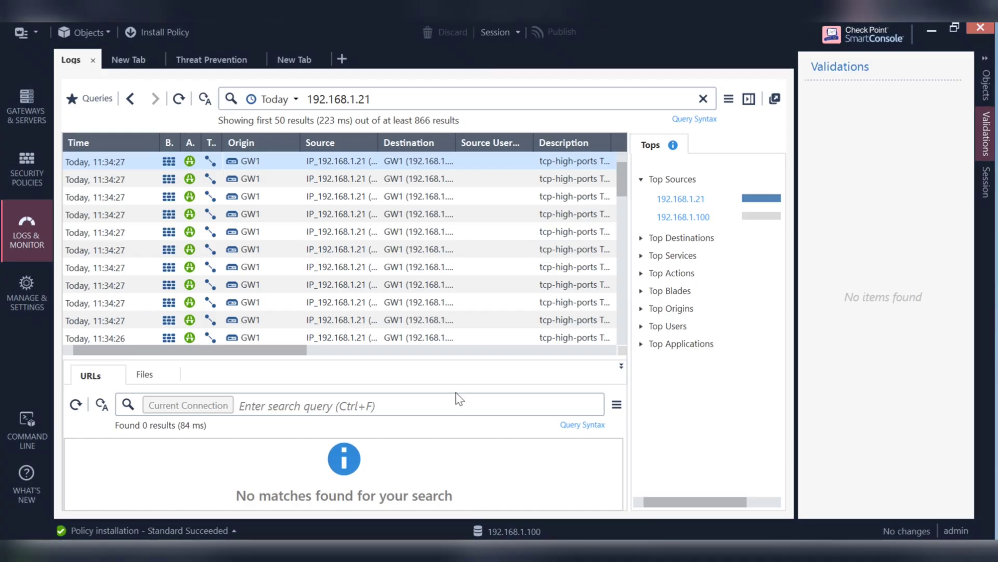
Scroll the Access Control rulebase to rule 2's services: https, http, ssh_version_2 and ssh
left_click(26, 170)
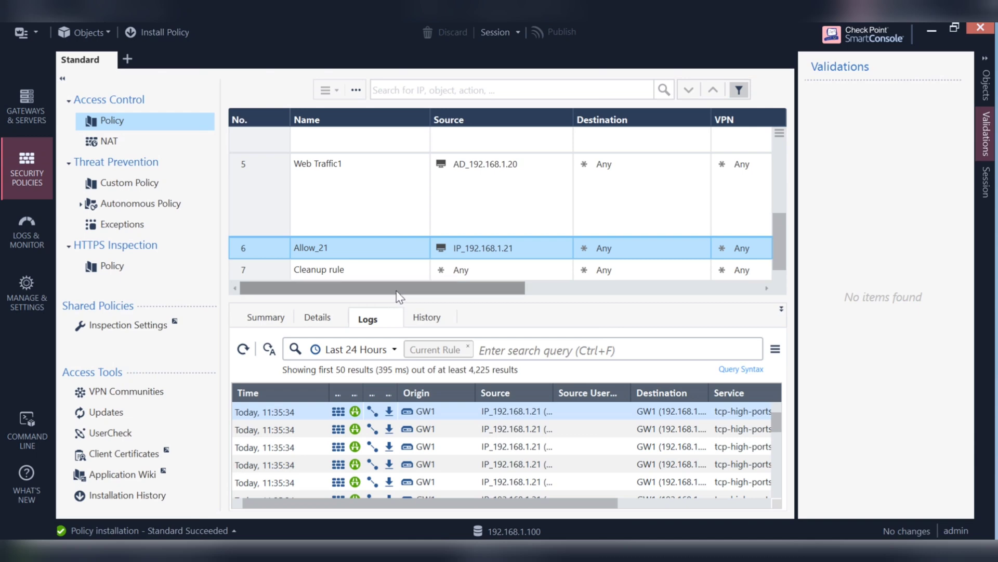
left_click_drag(459, 290, 649, 316)
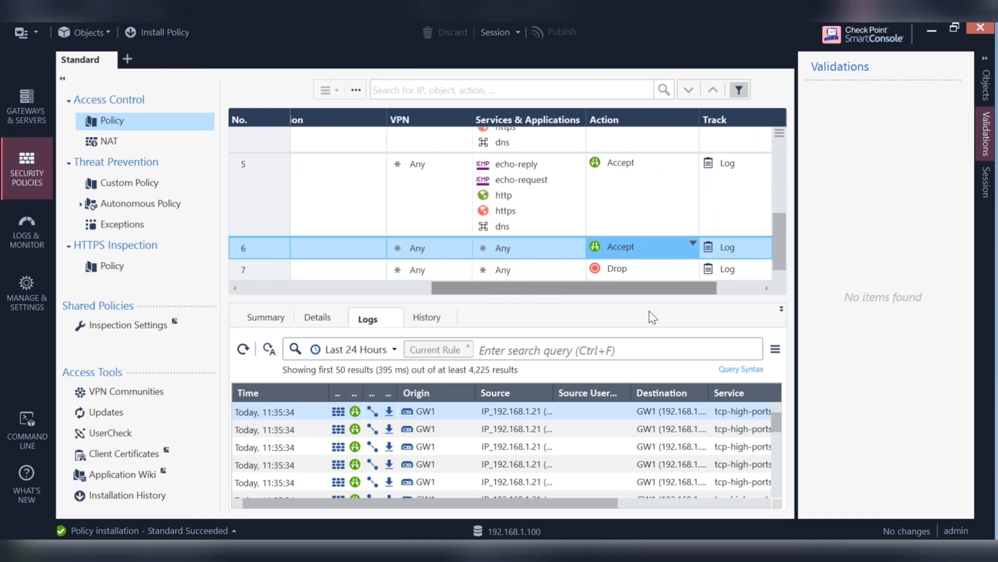
scroll(752, 317, "right", 3)
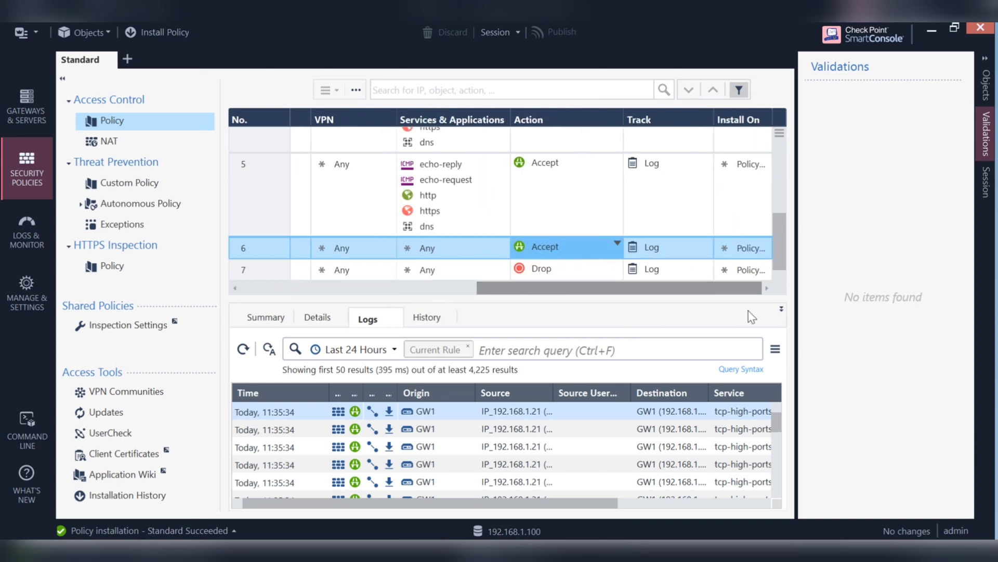
scroll(691, 316, "left", 1)
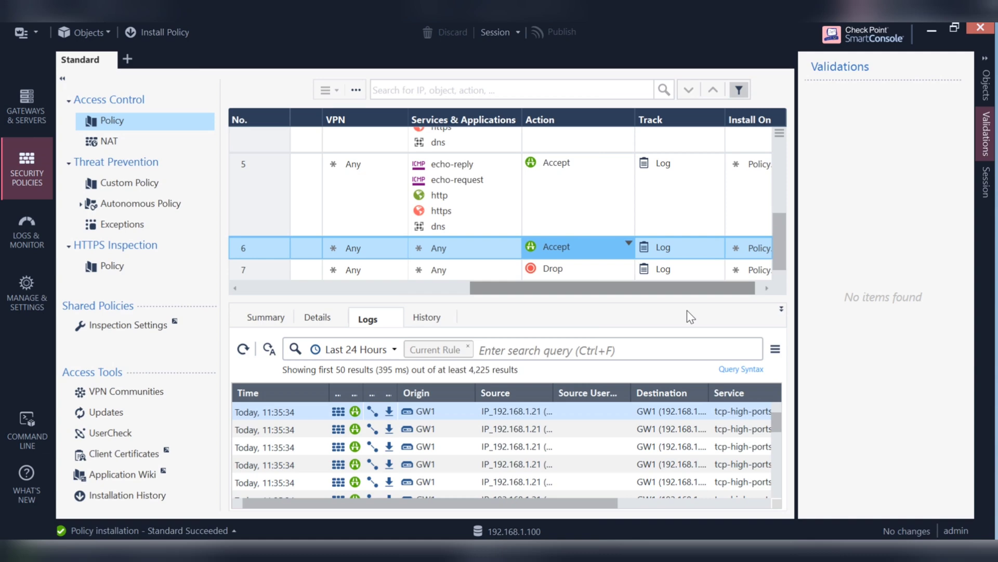
left_click_drag(650, 289, 401, 291)
scroll(654, 232, "up", 5)
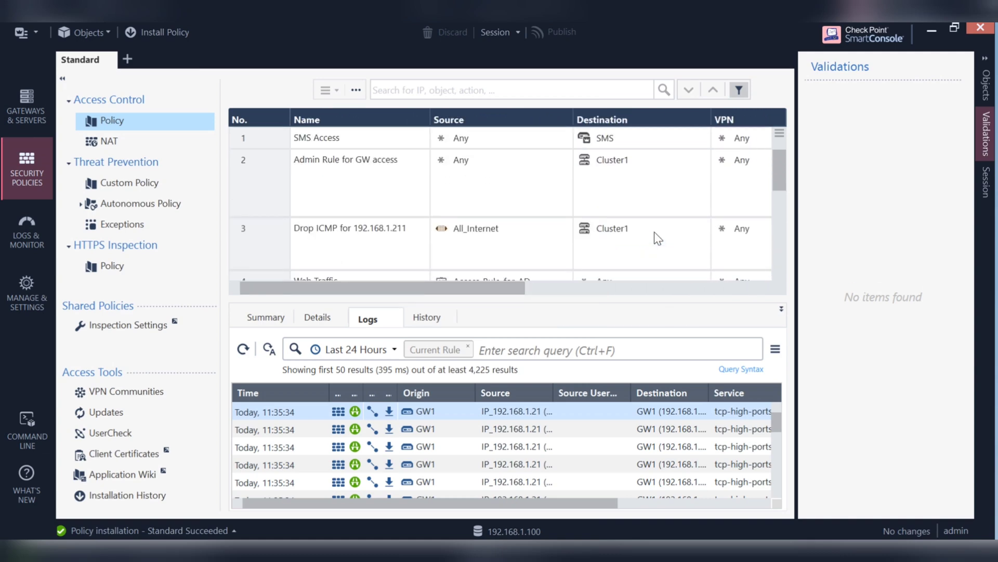
left_click_drag(460, 288, 593, 296)
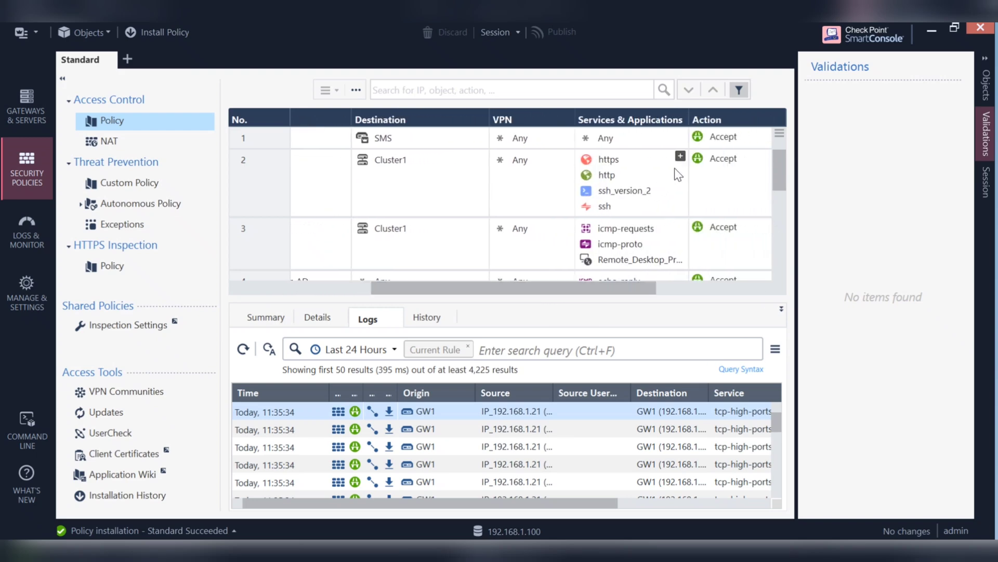
Add the telnet service to rule 2 and publish with the default session name
left_click(682, 157)
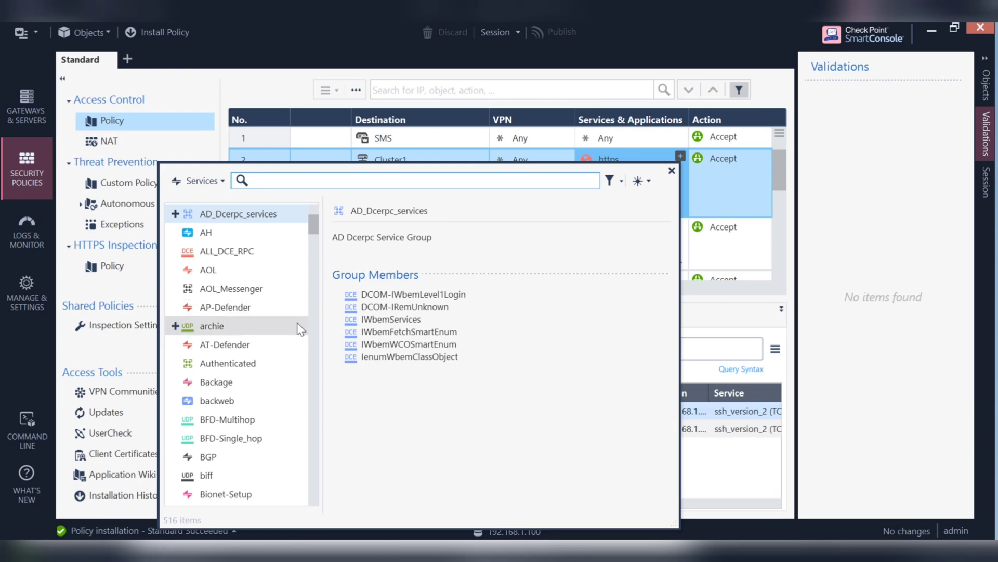
scroll(297, 323, "down", 4)
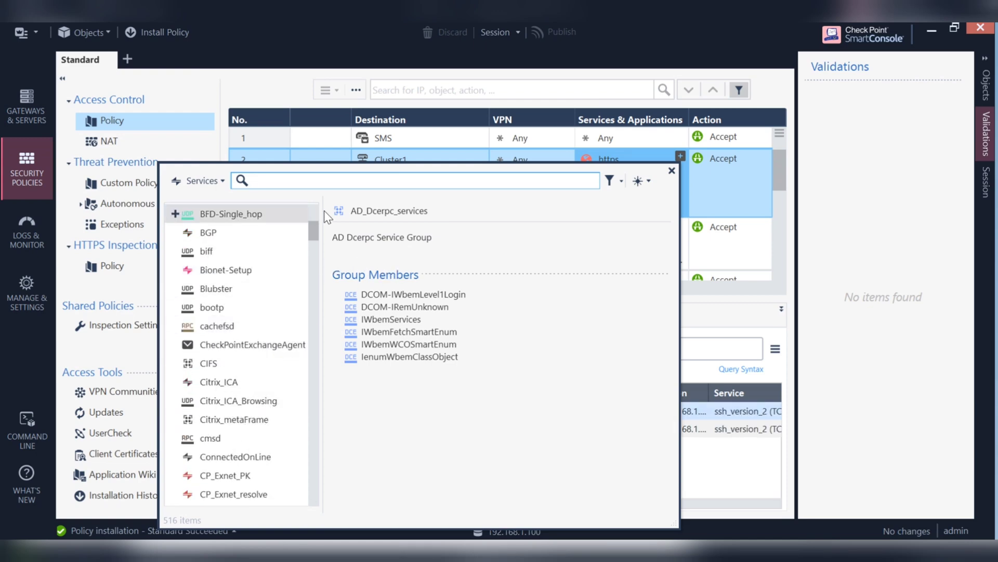
type("http")
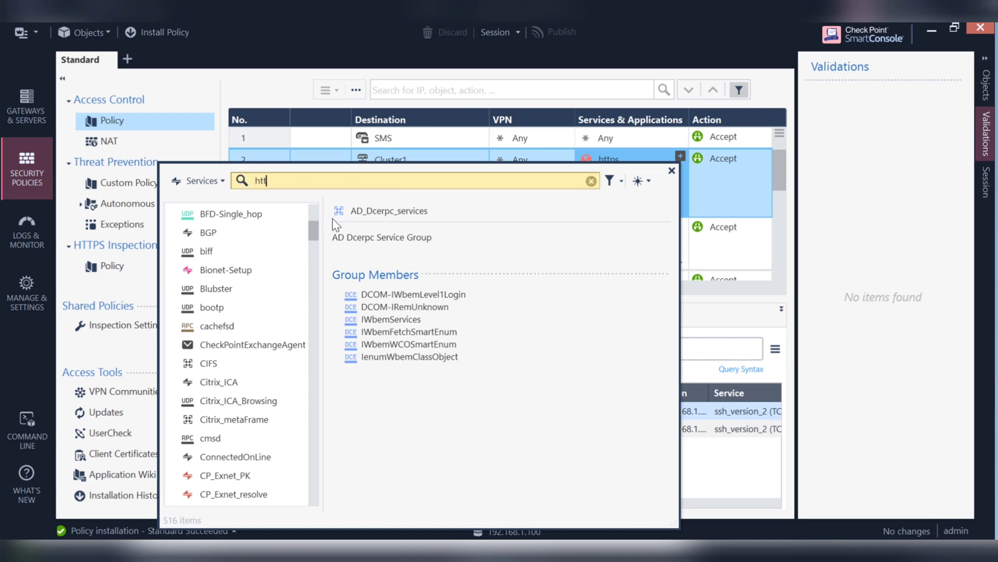
key("BackSpace")
key("BackSpace")
key("BackSpace")
key("BackSpace")
type("tel")
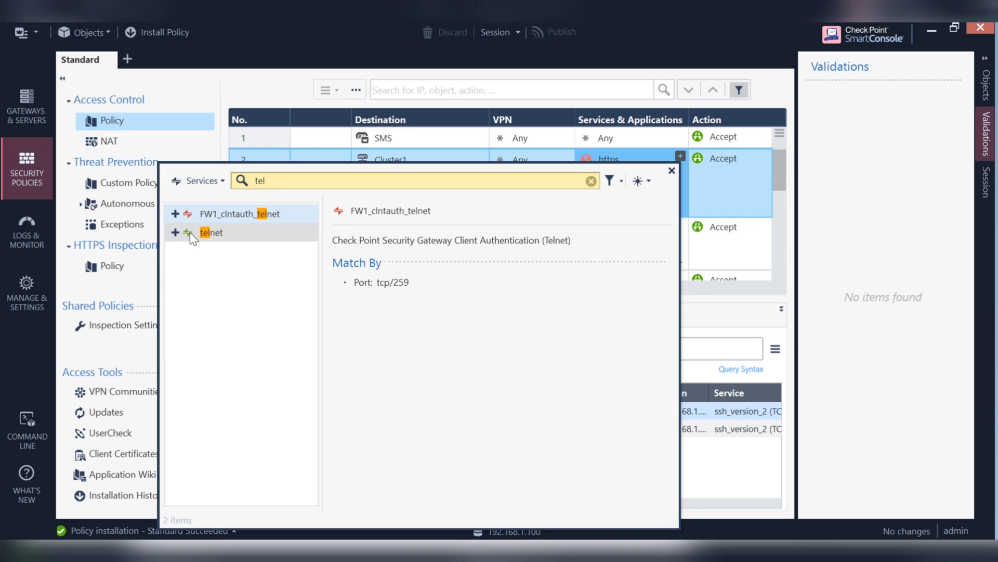
left_click(170, 231)
left_click(175, 232)
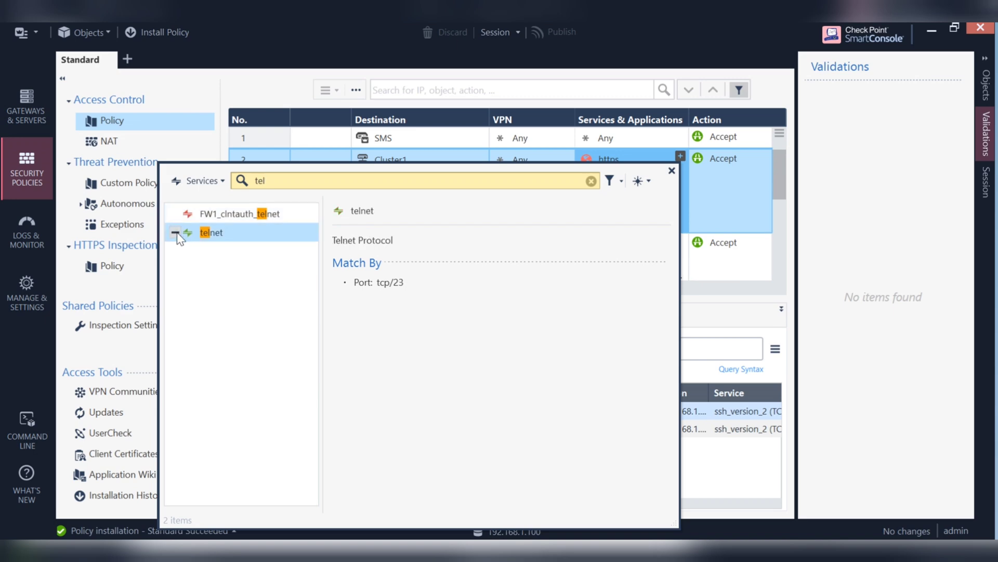
left_click(672, 171)
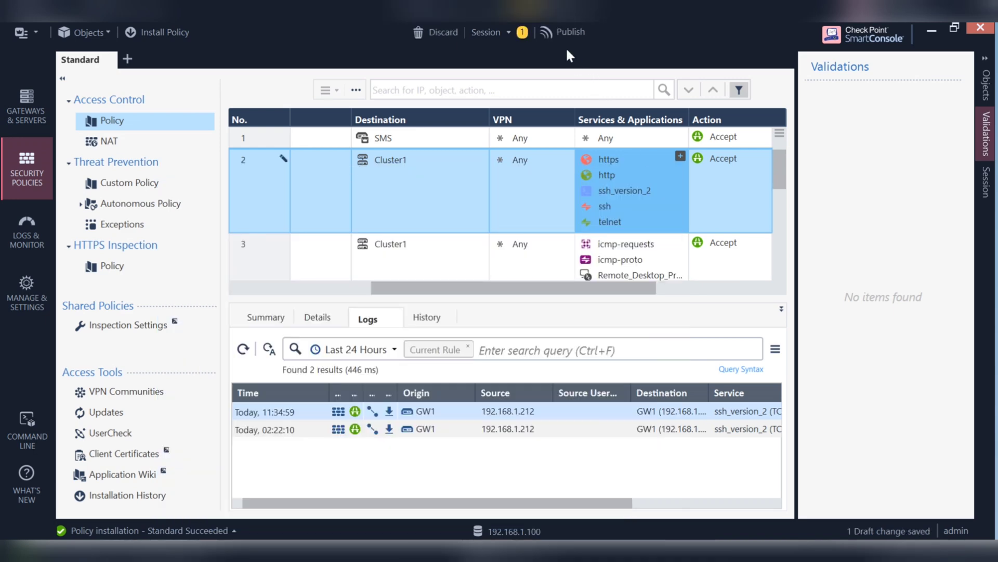
left_click(569, 32)
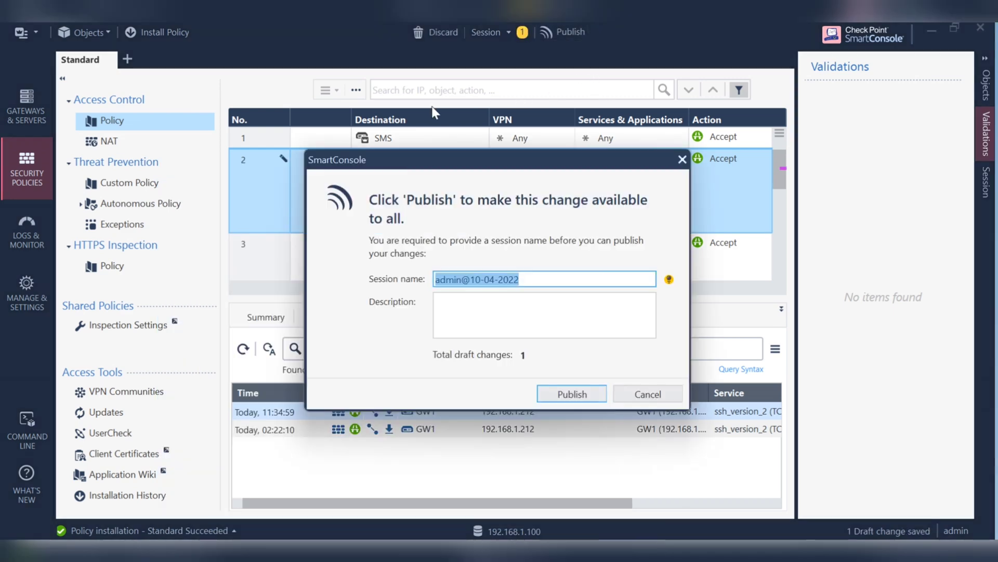
left_click(572, 394)
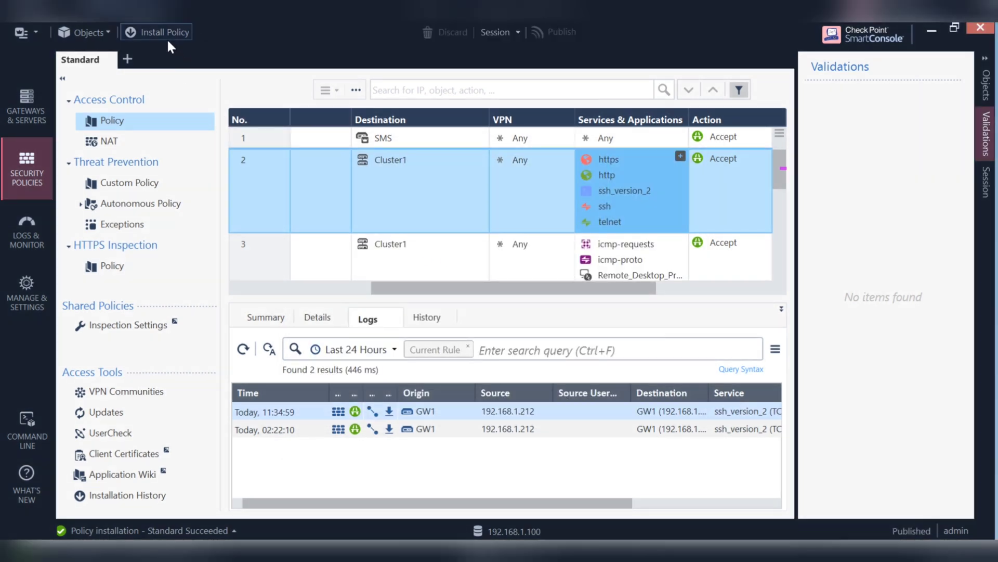
Install the Standard Access Control policy on Cluster1
left_click(165, 36)
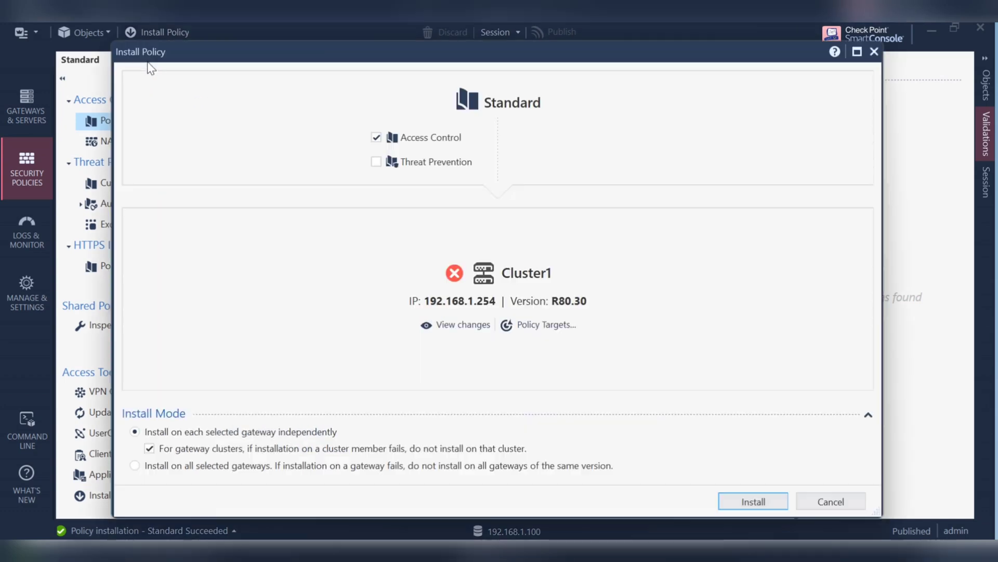
left_click(751, 503)
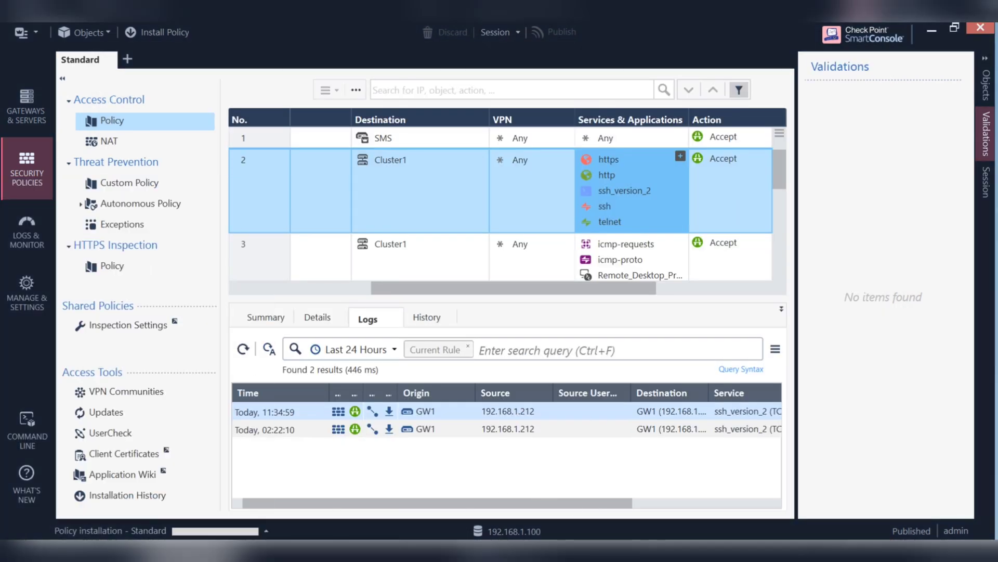
Bring the admin@GW1 CPVIEW session forward to watch load during the policy installation
mouse_move(738, 552)
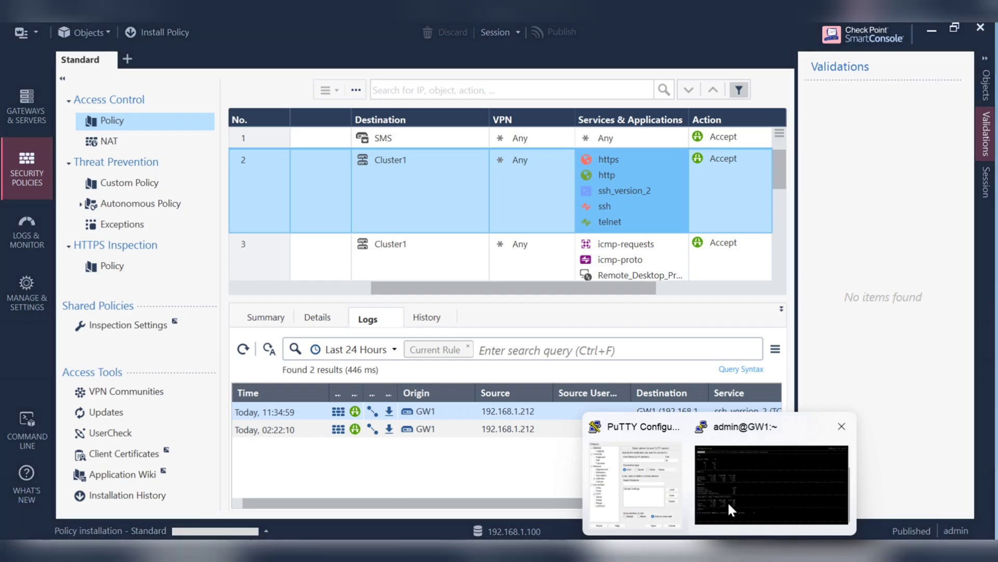
left_click(728, 501)
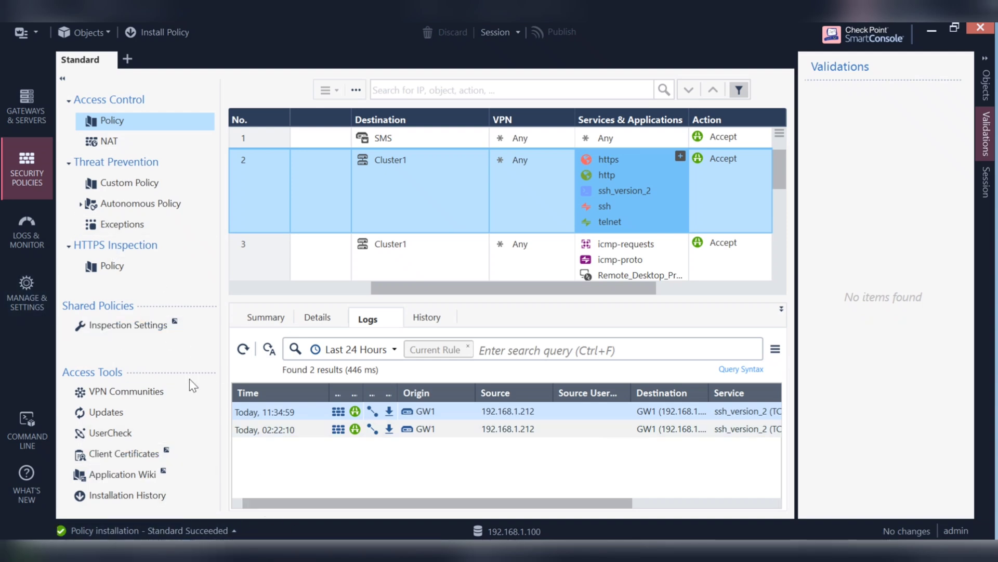
Refresh today's 192.168.1.21 logs, then launch Tunnel & User Monitoring from the views catalog
left_click(28, 234)
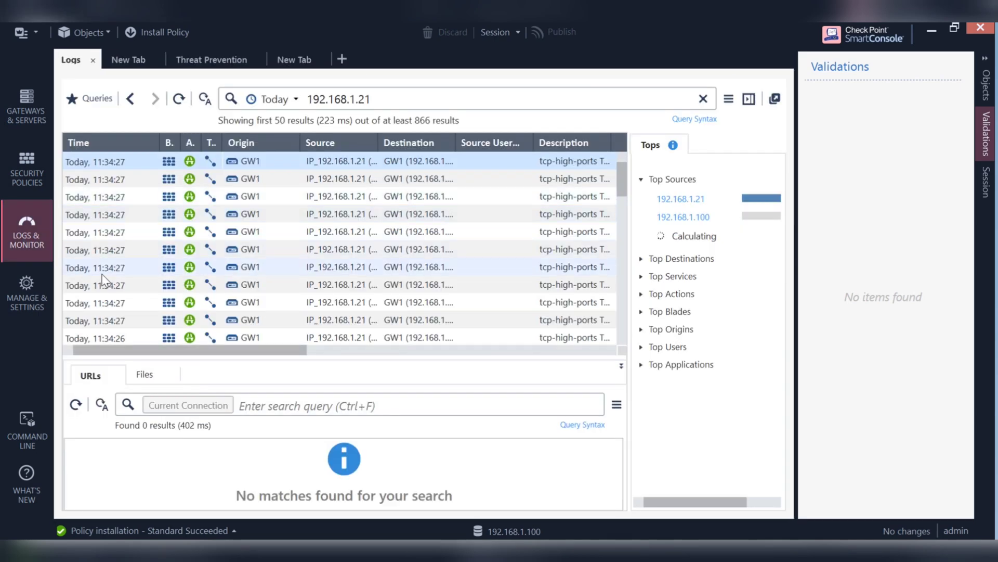
left_click(180, 100)
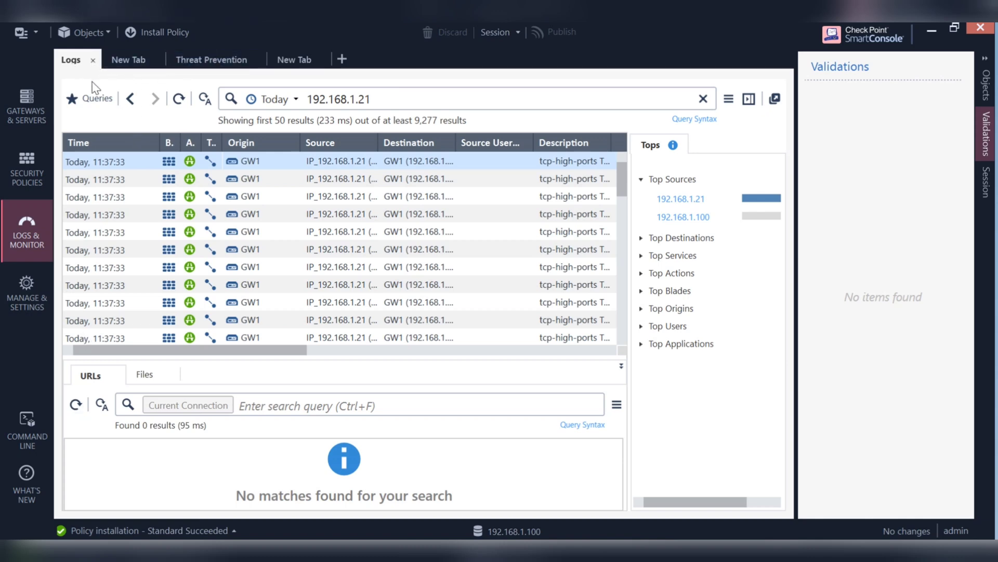
left_click(139, 61)
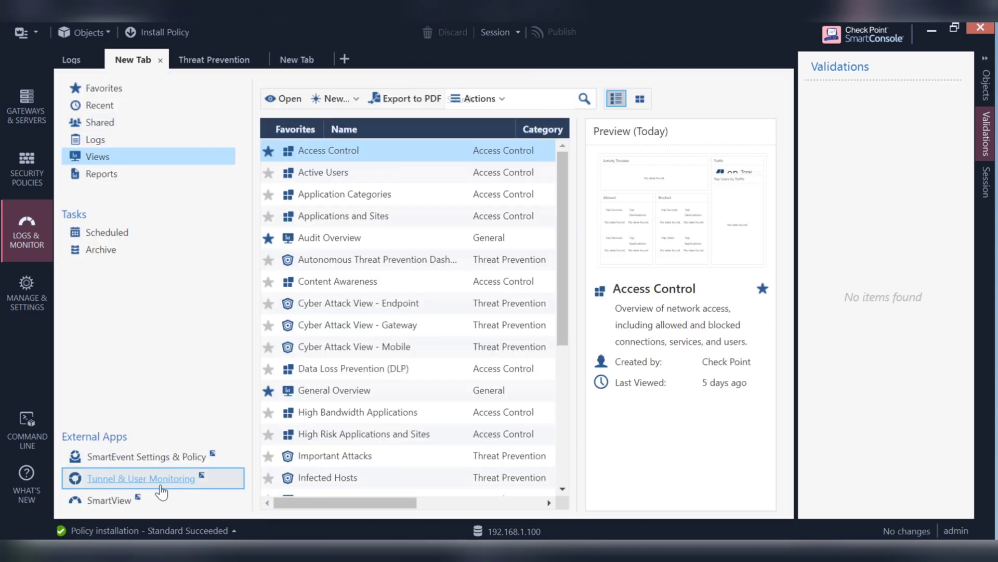
left_click(167, 485)
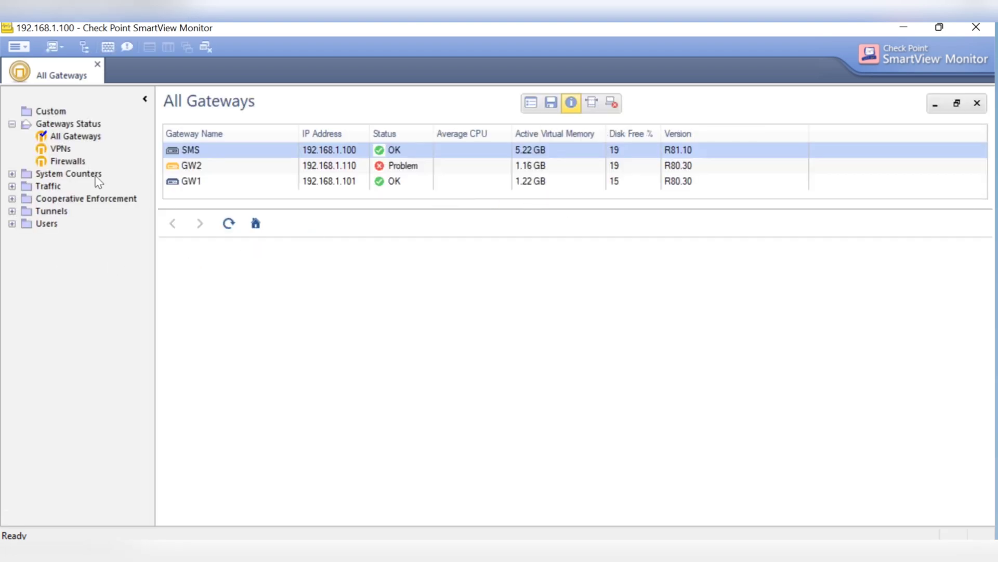
Open Tools > Suspicious Activity Rules to view the currently empty enforced rules list
left_click(23, 47)
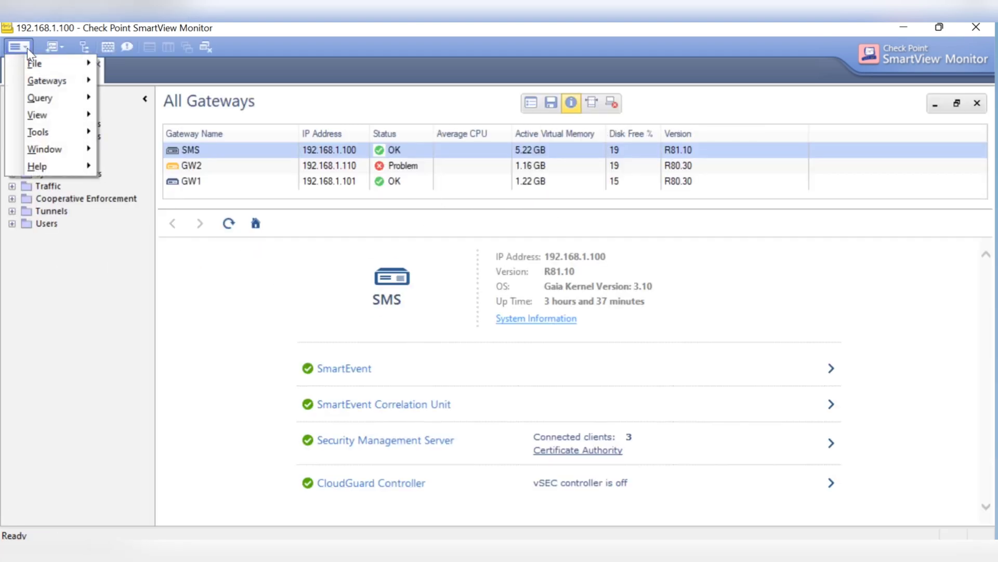
mouse_move(60, 128)
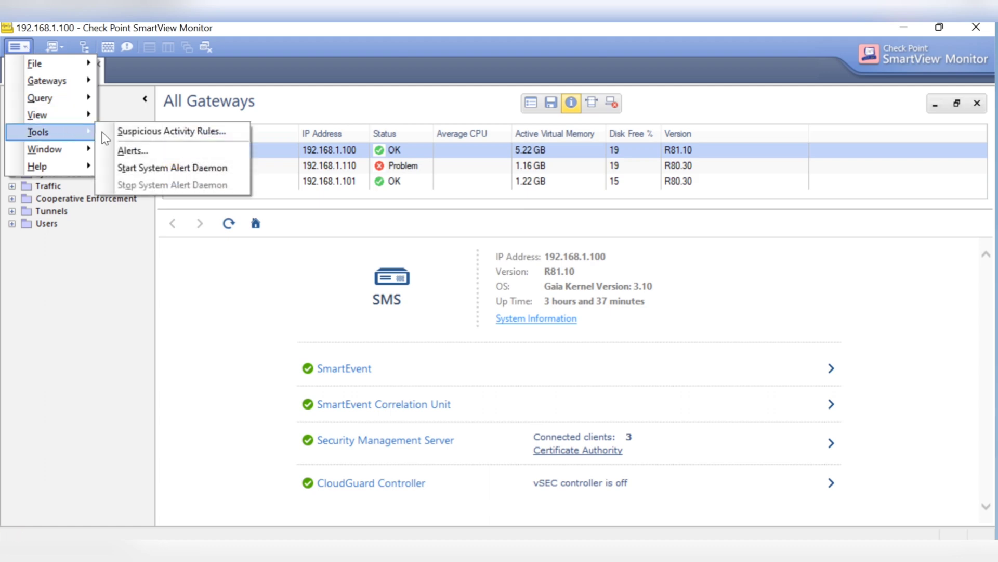
left_click(160, 136)
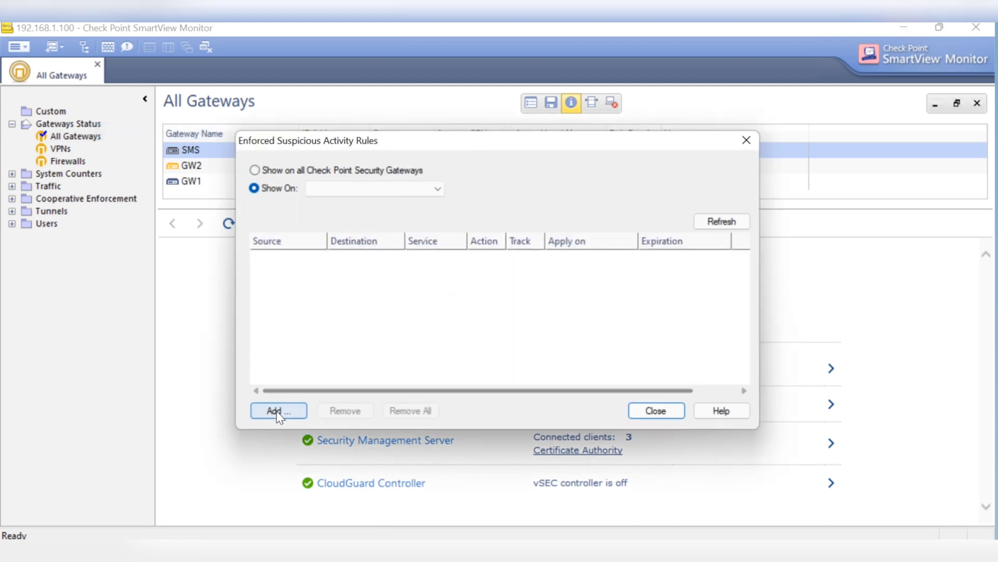
Start a new suspicious activity block enforced on gateway GW1
left_click(279, 410)
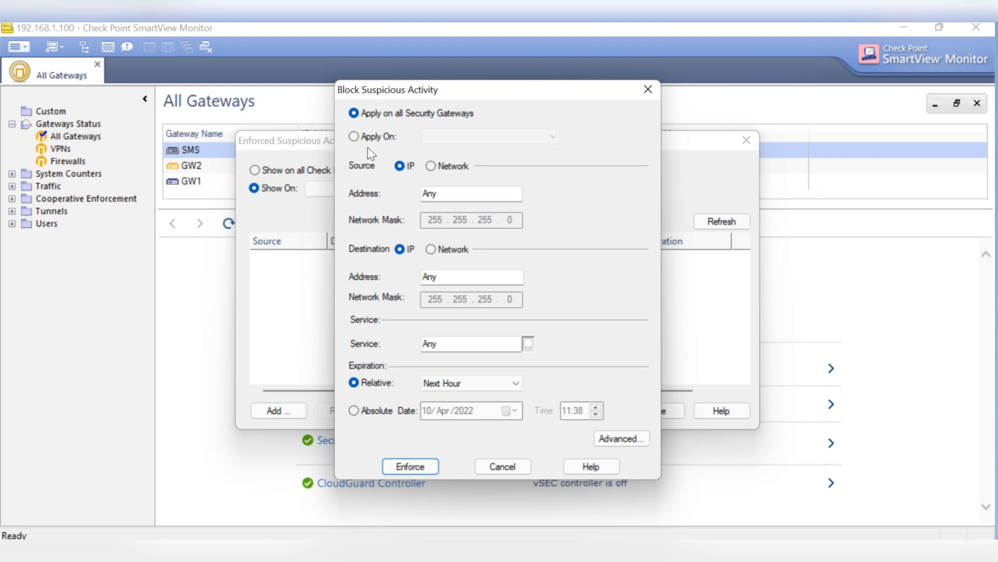
left_click(379, 138)
left_click(507, 136)
left_click(491, 152)
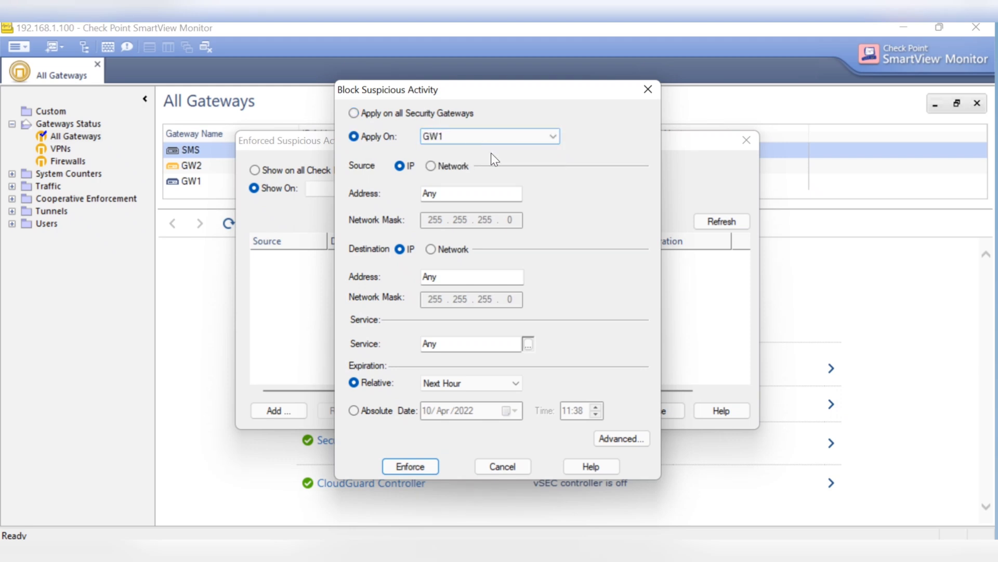
Set the block's source to 192.168.1.21 and destination to 192.168.1.101
double_click(468, 195)
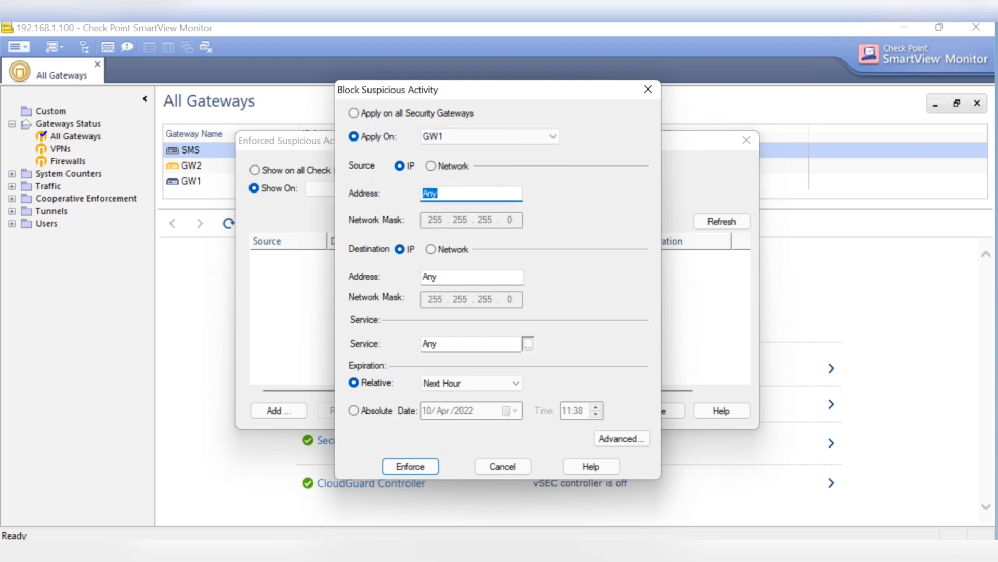
type("192.168")
type(".1.101")
key("BackSpace")
key("BackSpace")
key("BackSpace")
key("BackSpace")
type("1.21")
left_click(466, 272)
type("192")
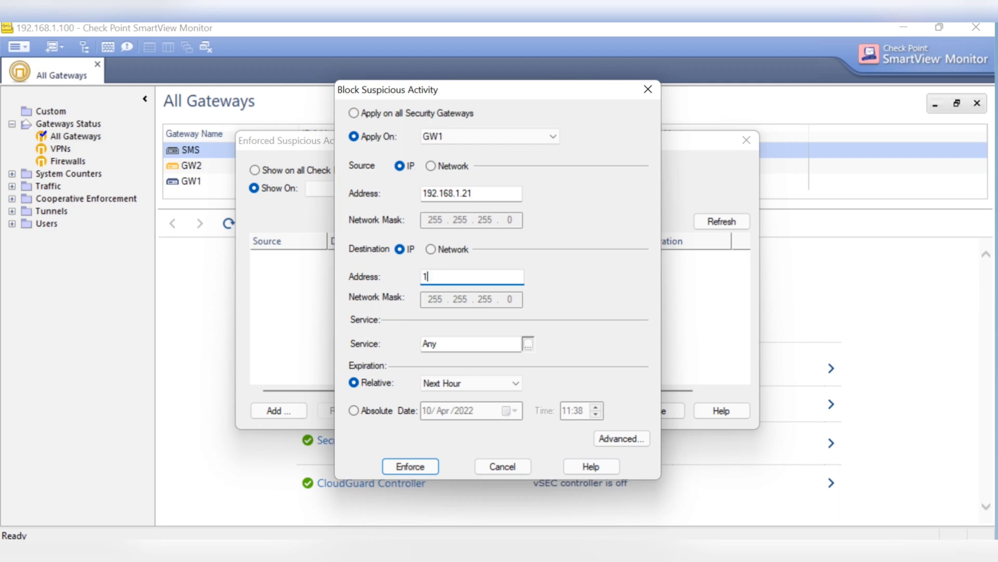
type(".168.1.1")
key("BackSpace")
type(".101")
Set Relative expiration to Next Hour and enforce the block rule
left_click(519, 384)
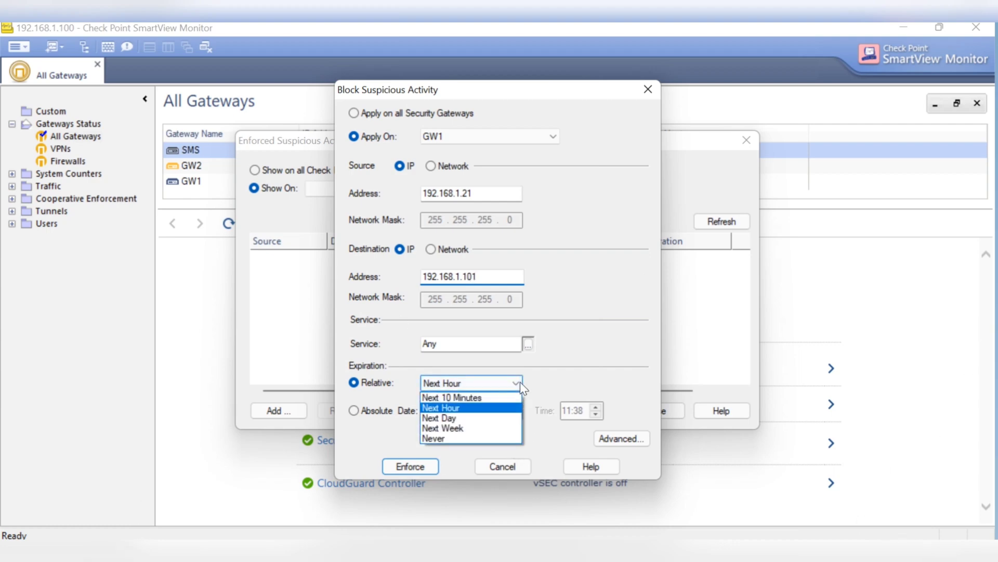
left_click(472, 399)
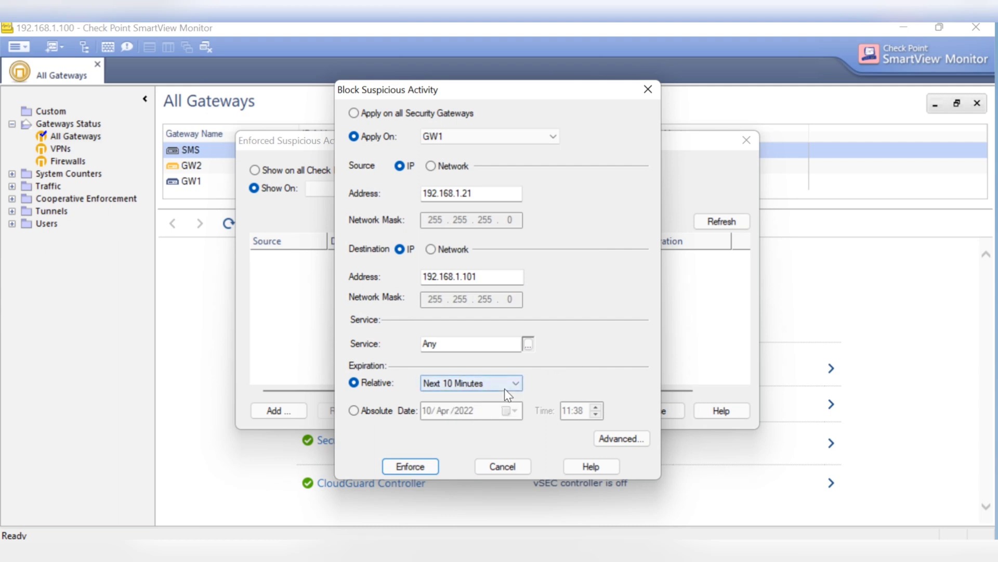
left_click(504, 387)
left_click(456, 407)
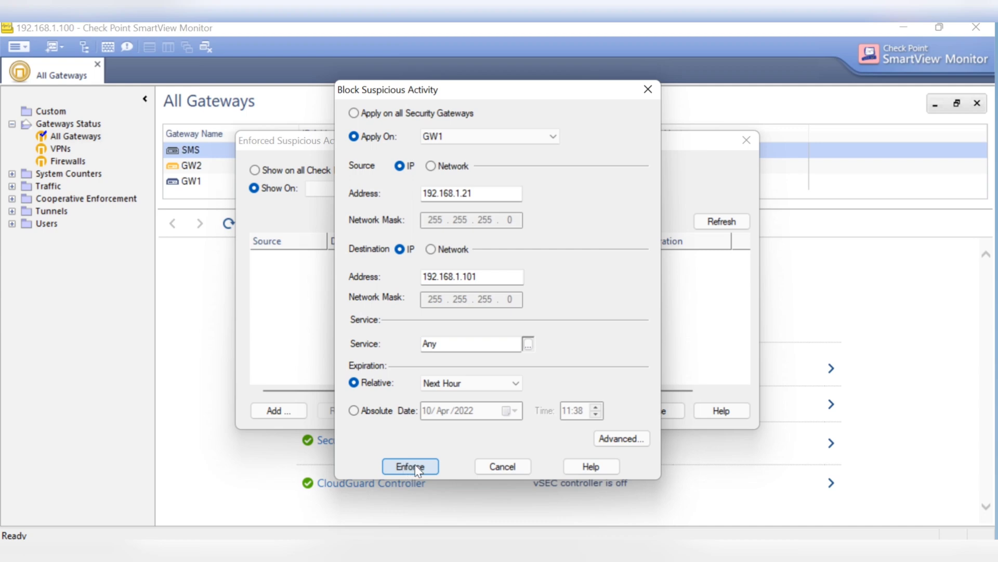
left_click(416, 467)
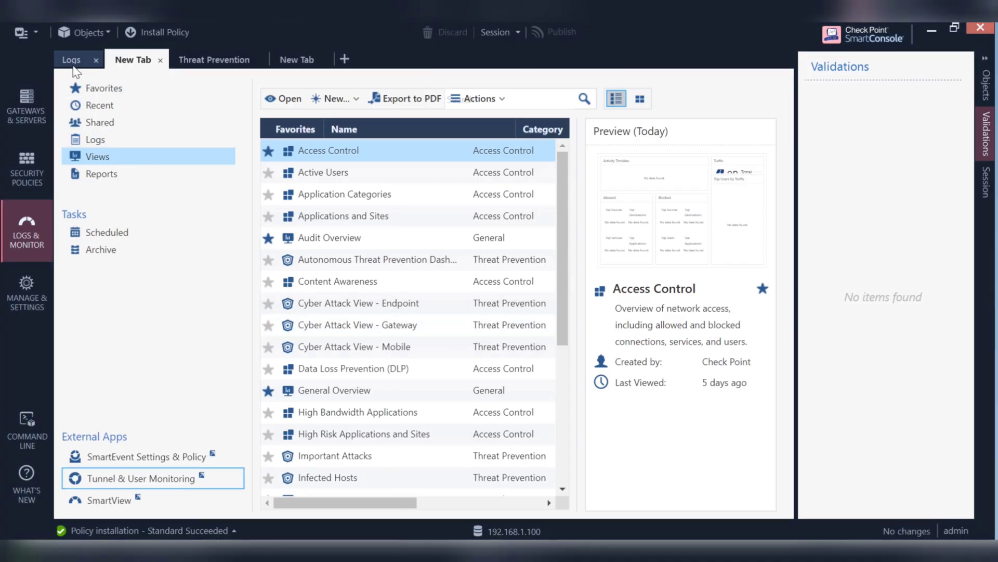
Refresh the 192.168.1.21 logs and inspect the newest TCP/65000 Drop entry's details
left_click(72, 60)
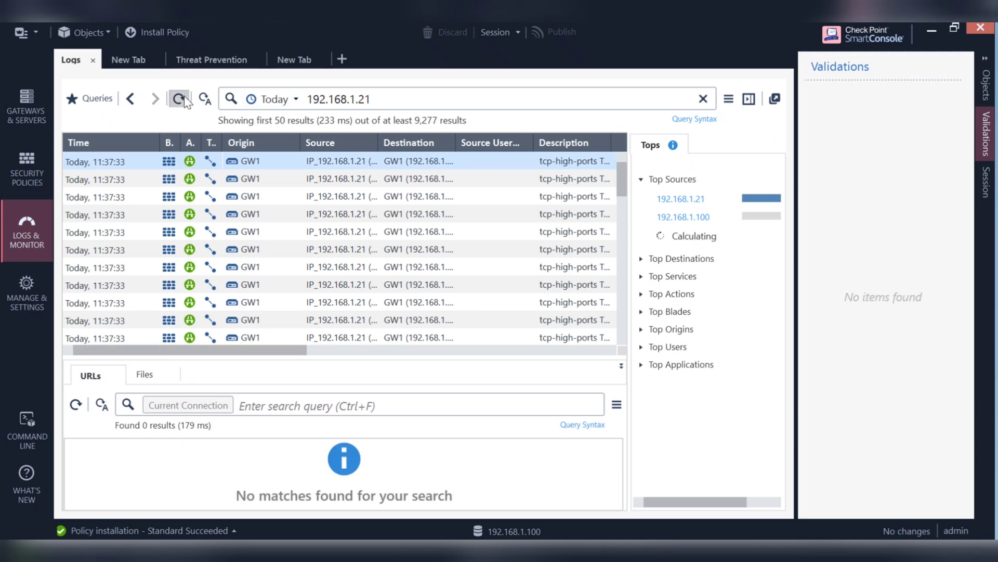
left_click(185, 100)
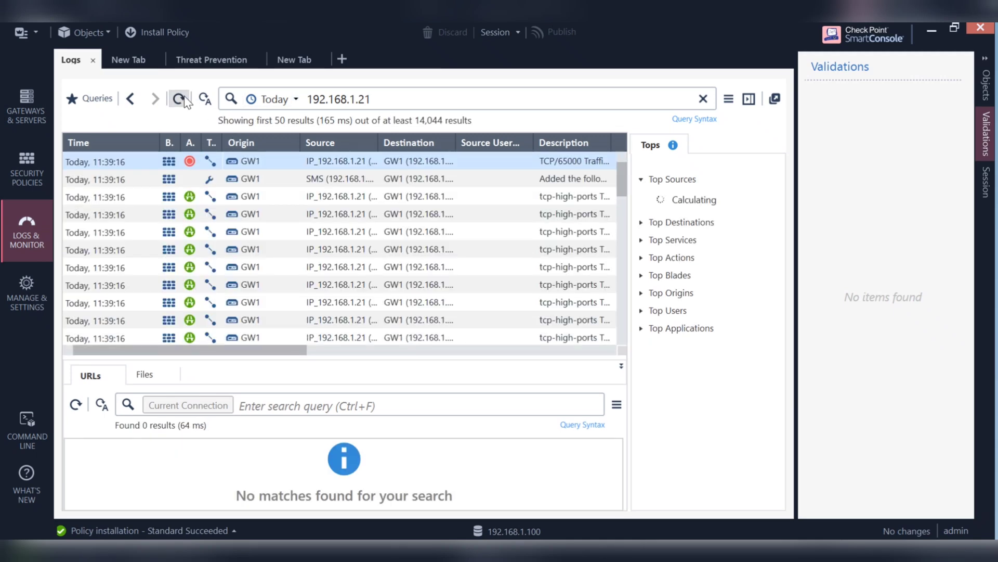
left_click(185, 99)
double_click(330, 162)
scroll(439, 224, "down", 2)
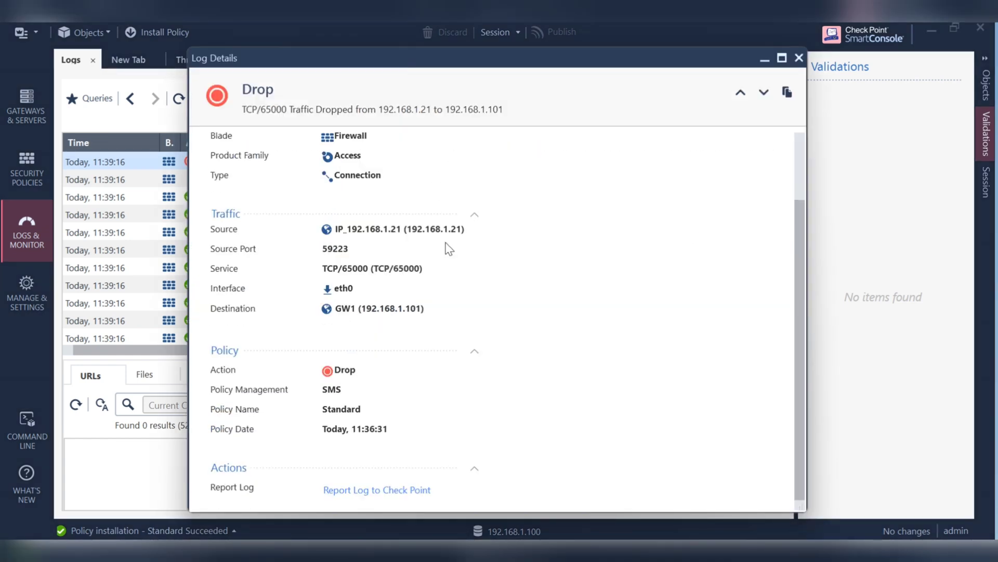
scroll(467, 416, "up", 2)
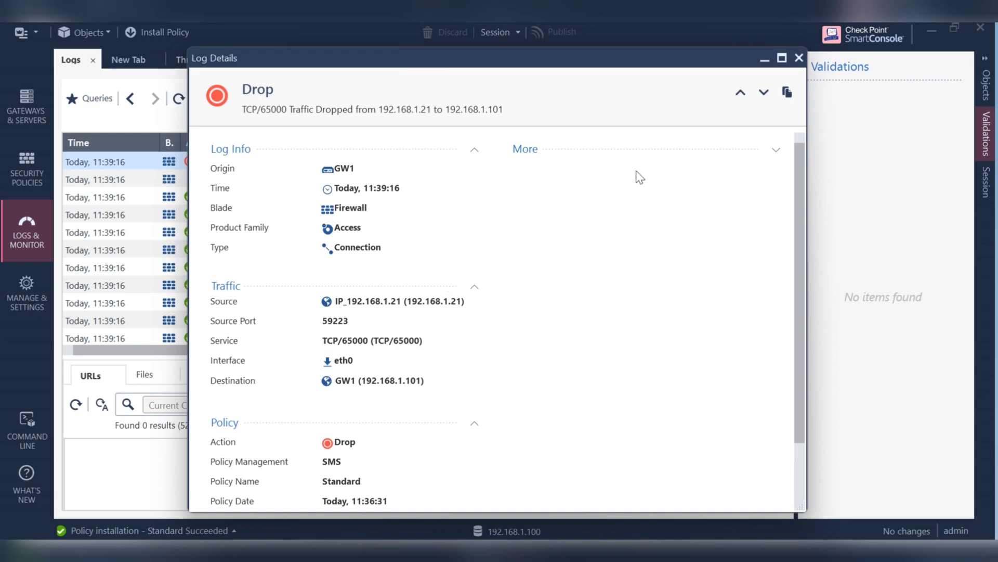
Close Log Details, refresh the logs again, and bring up the GW1 PuTTY session
left_click(800, 57)
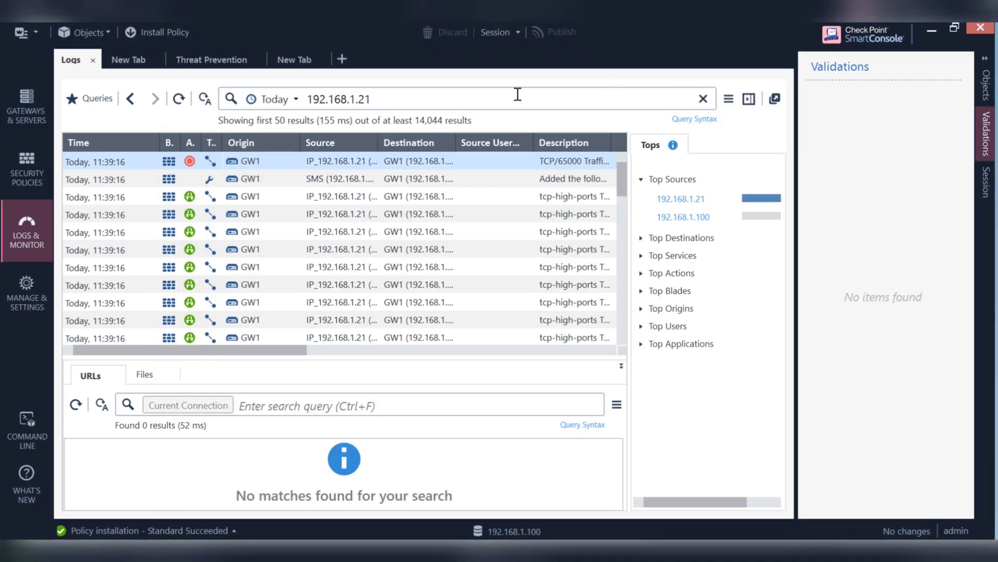
left_click(180, 98)
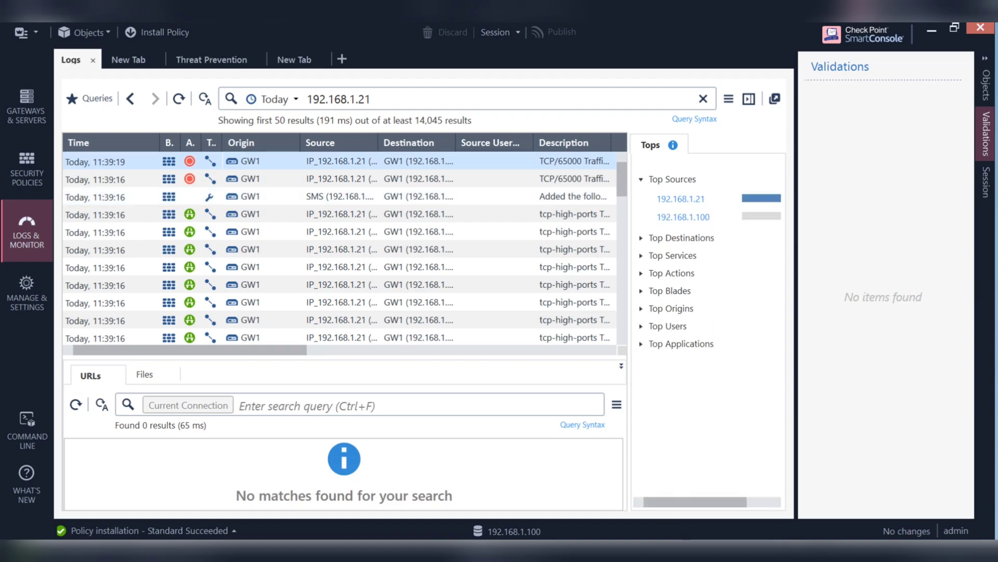
mouse_move(751, 549)
left_click(728, 486)
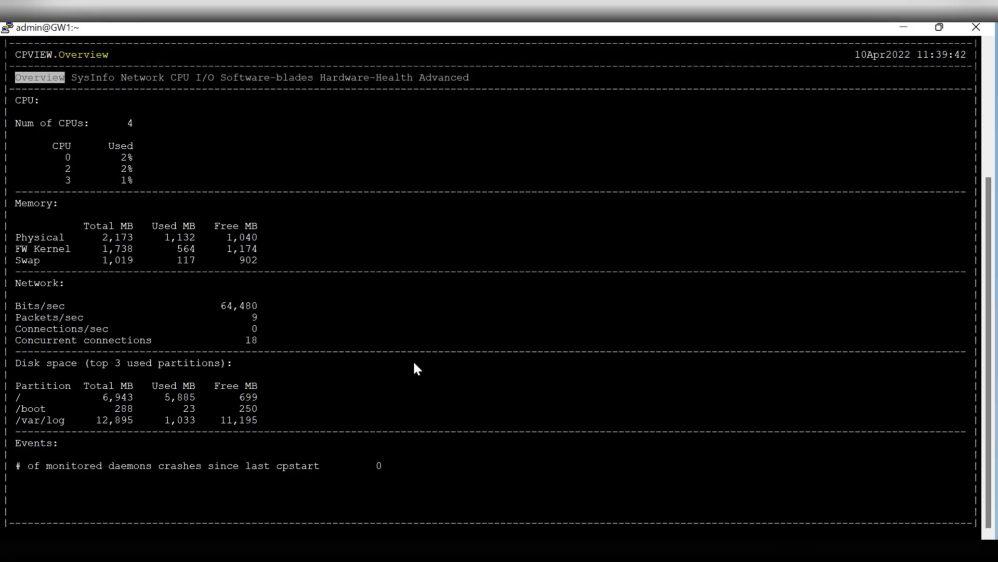
Relaunch cpview, then quit it back to a fresh GW1 shell prompt
type("q")
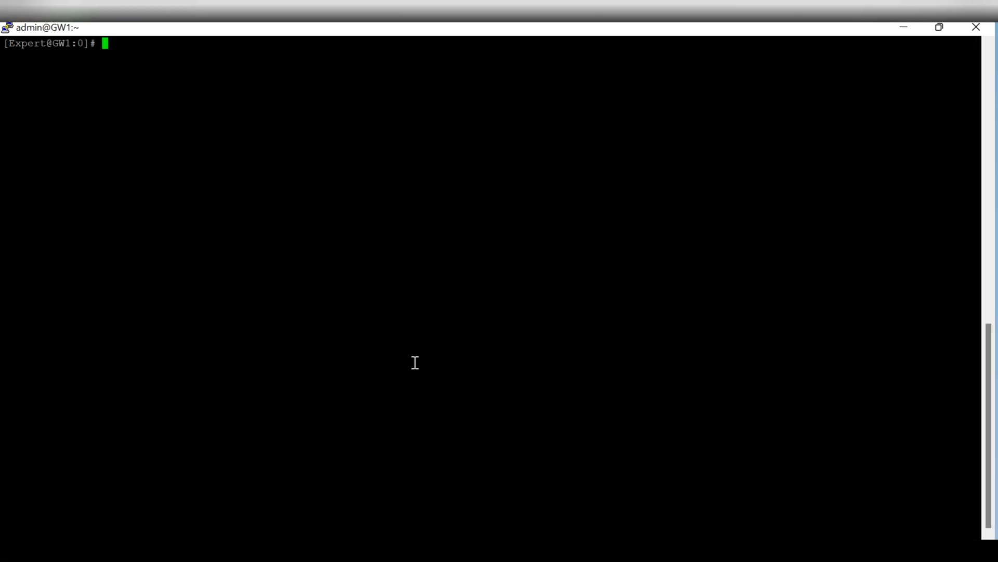
type("cpview")
key("Return")
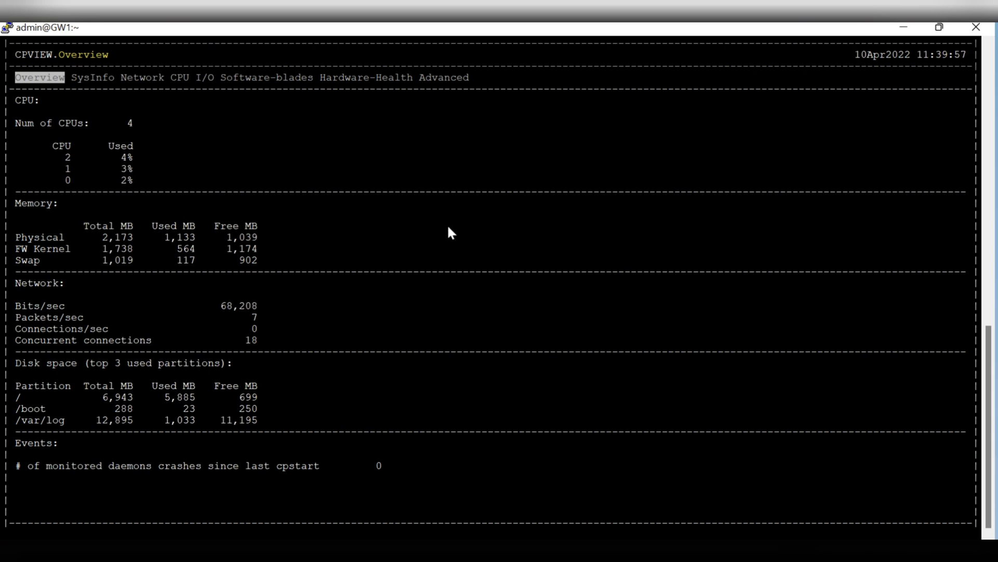
key("q")
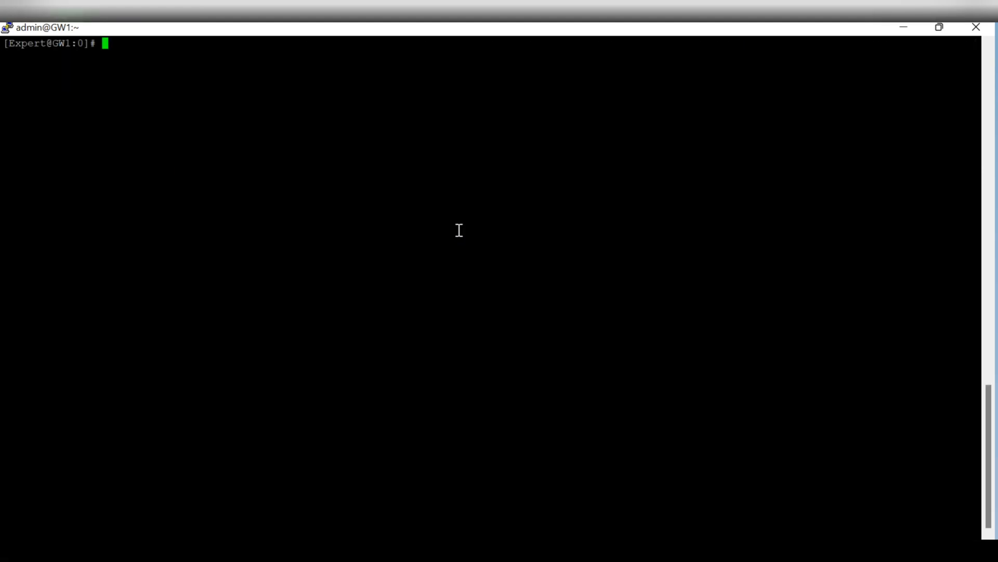
key("Return")
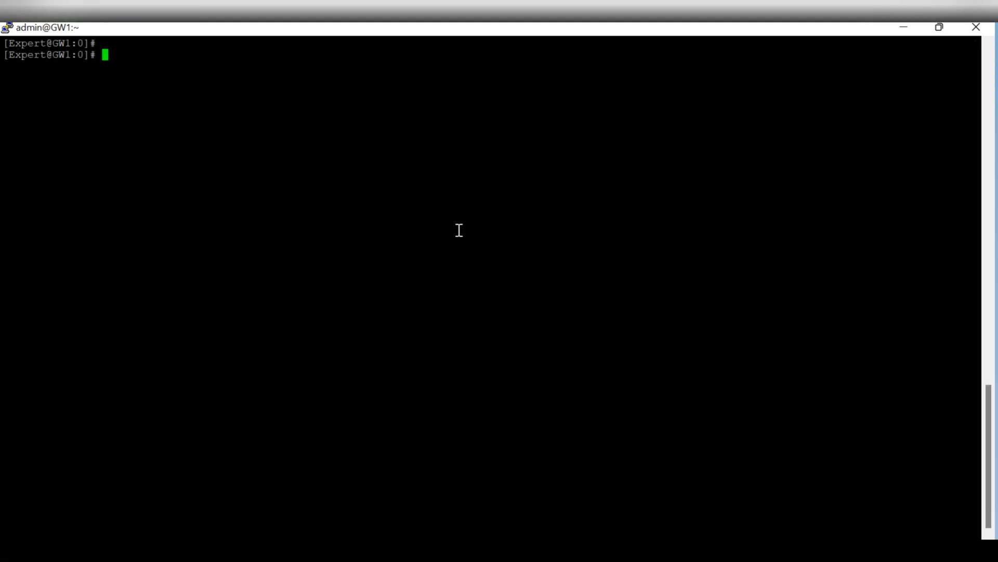
Run 'fw ctl zdebug + drop | grep 192.168.1.21' on GW1 and refresh the SmartConsole logs
type("fw ctl zdebug + drop ")
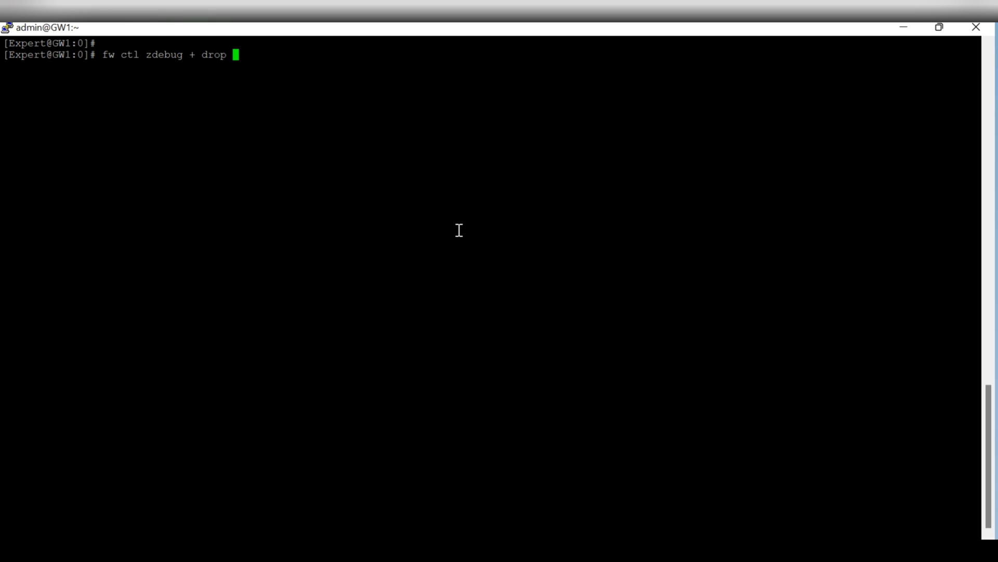
type("| grep 192.168.1.2")
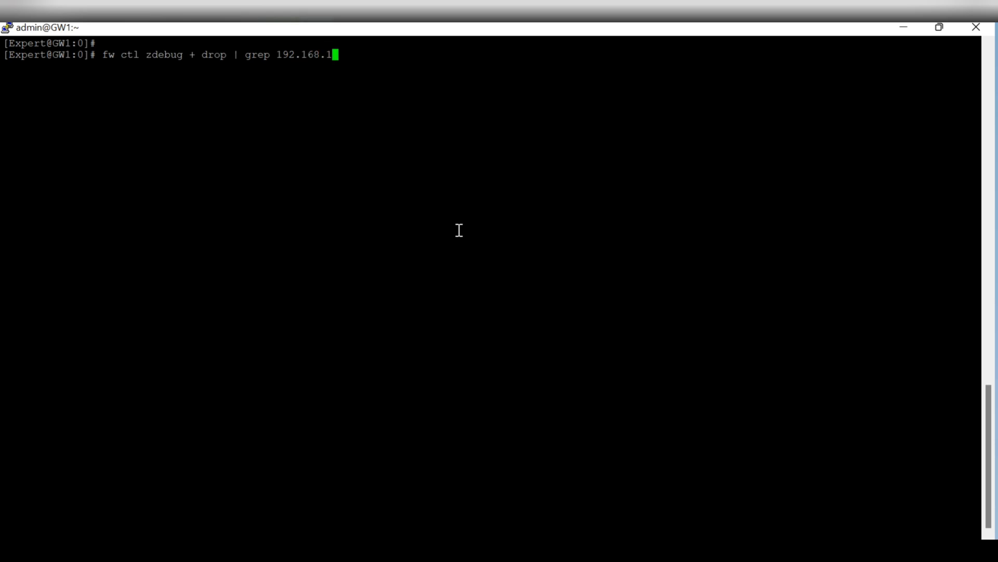
type("1")
key("Return")
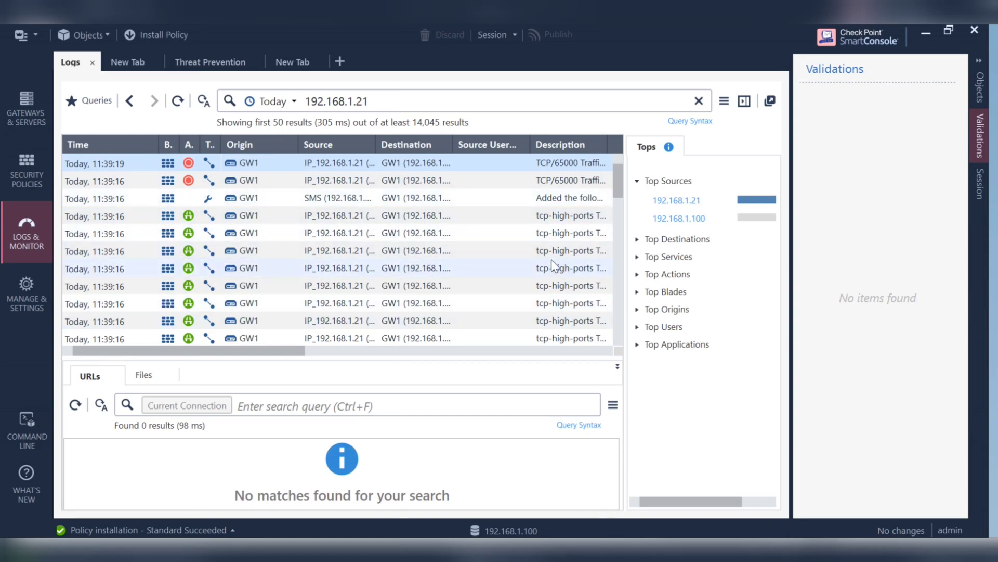
left_click(179, 102)
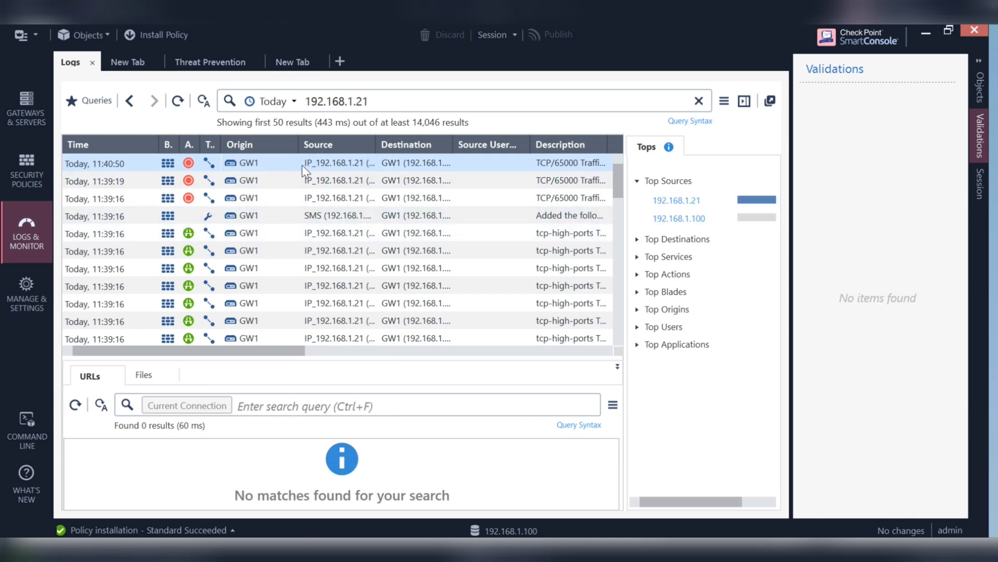
Open the 11:40:50 drop entry's details, expand More, and highlight the 'SAM rule' message value
double_click(286, 166)
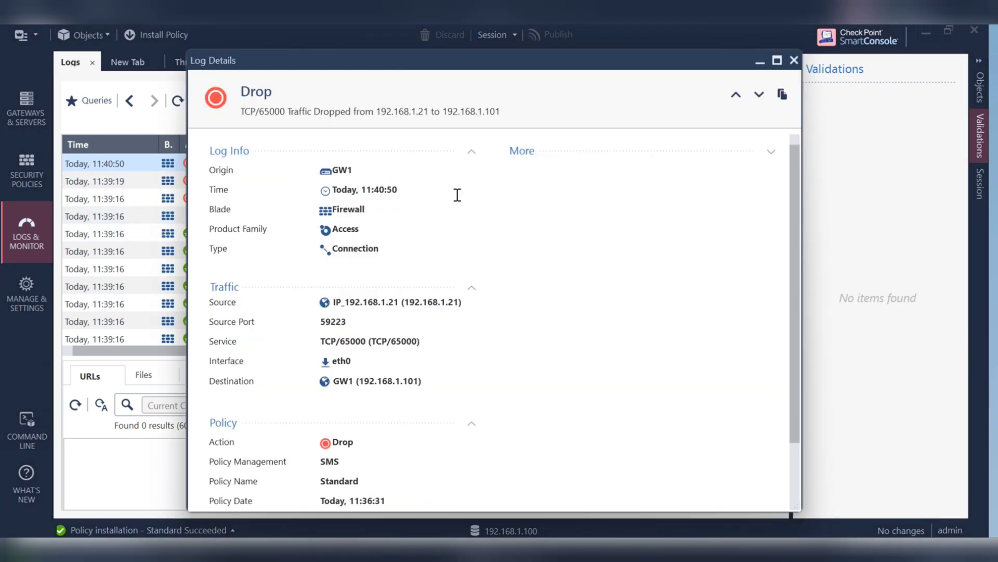
scroll(463, 203, "down", 3)
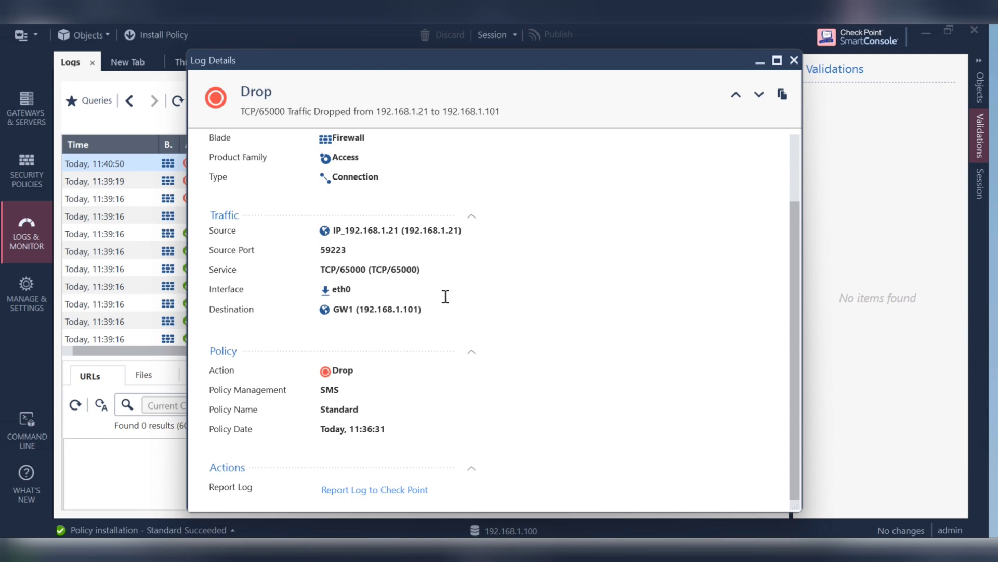
scroll(434, 304, "up", 2)
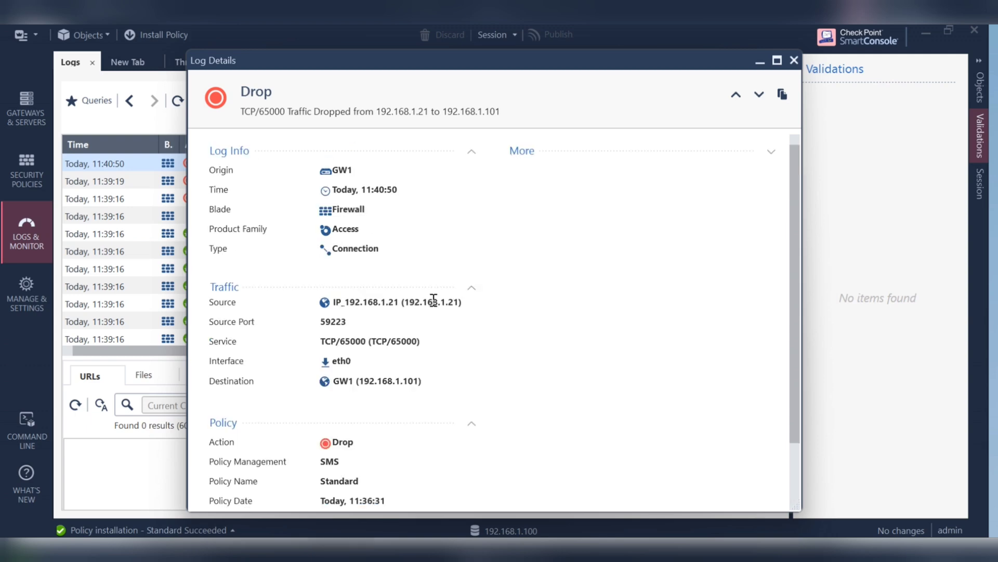
left_click(771, 151)
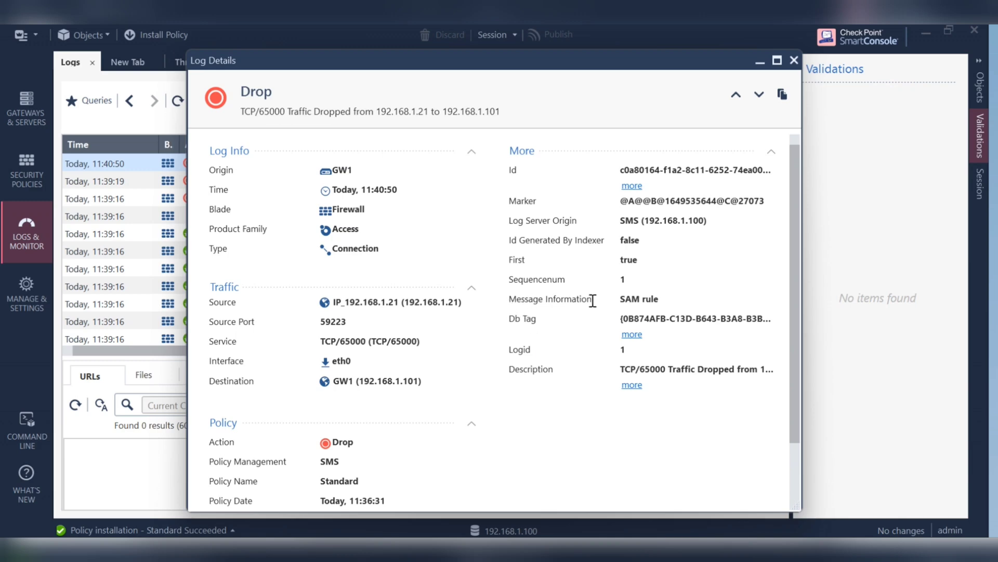
left_click_drag(663, 301, 607, 305)
left_click(714, 298)
left_click_drag(662, 300, 607, 304)
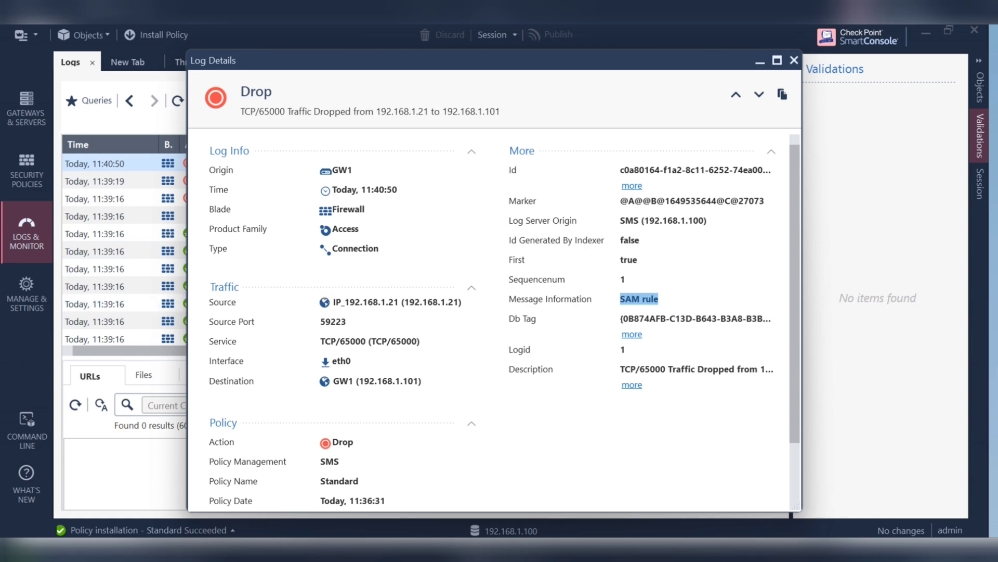
In GW1's zdebug output, highlight 192.168.1.21, 192.168.1.101 and the 'sam filter drop' reason
mouse_move(758, 546)
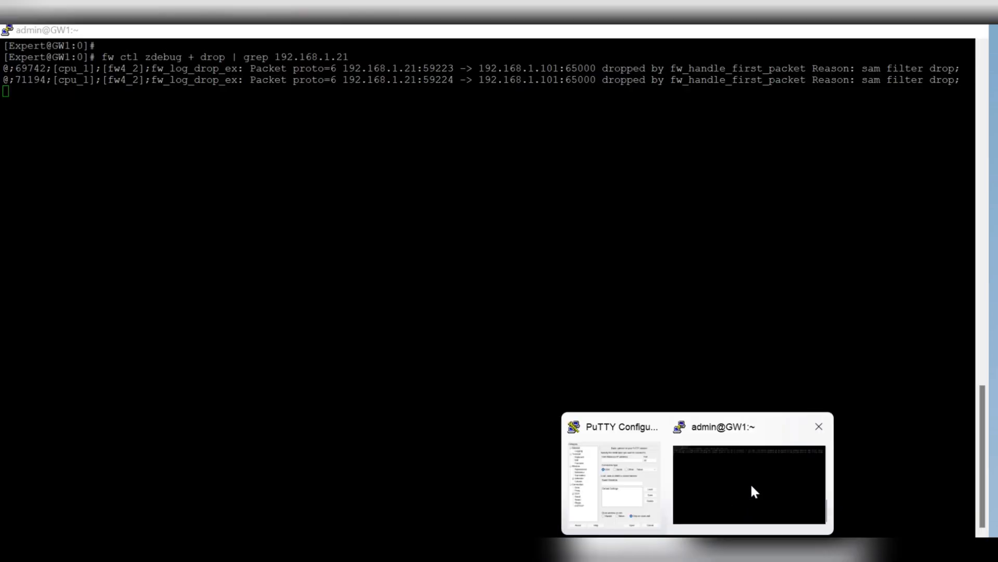
left_click(750, 483)
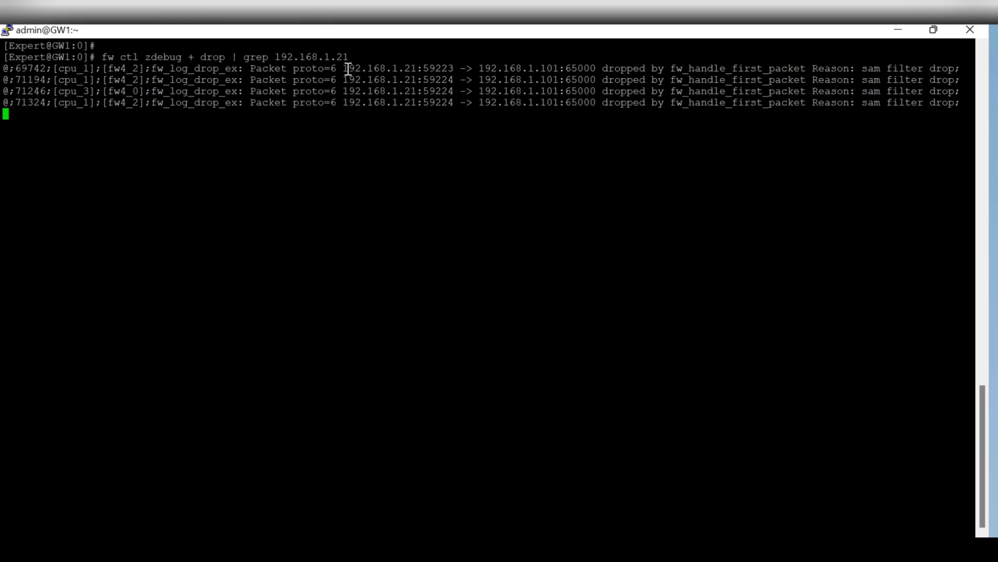
left_click_drag(343, 68, 414, 68)
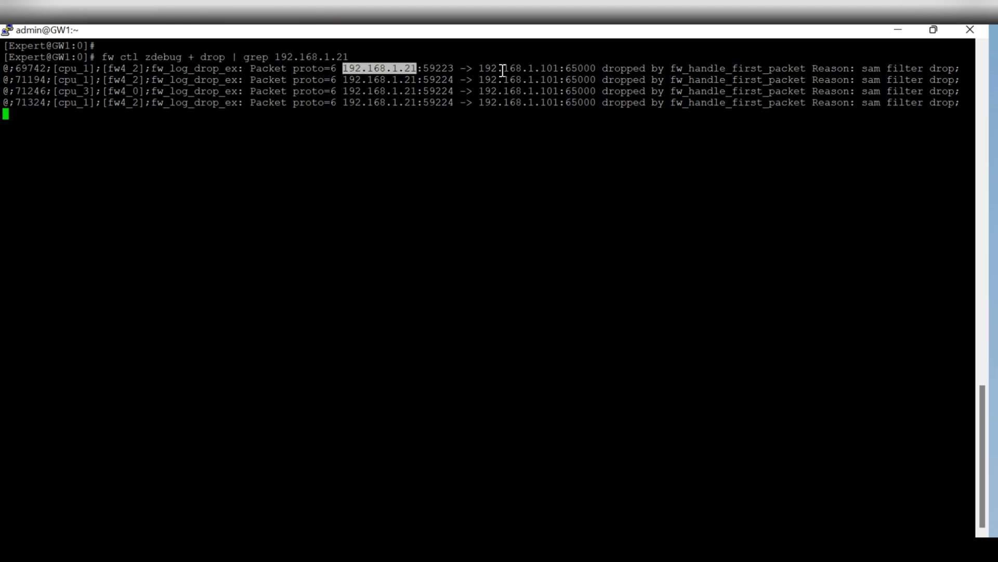
left_click_drag(480, 68, 553, 68)
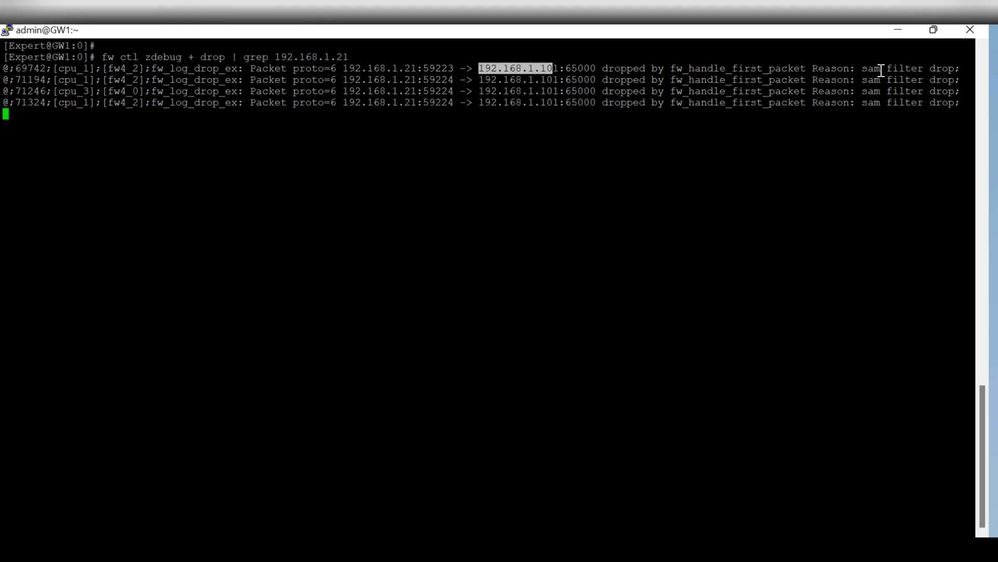
left_click_drag(863, 68, 955, 68)
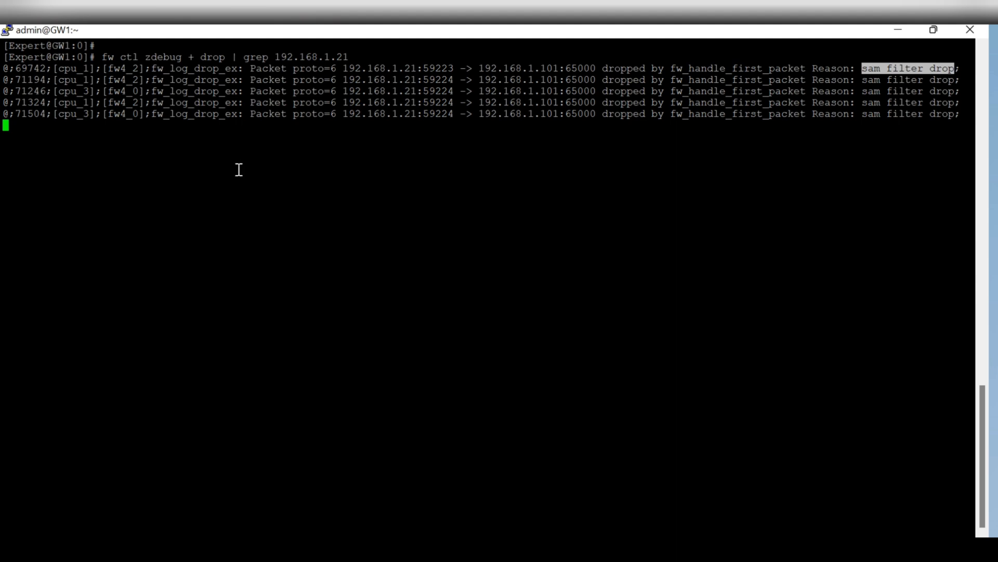
left_click(663, 551)
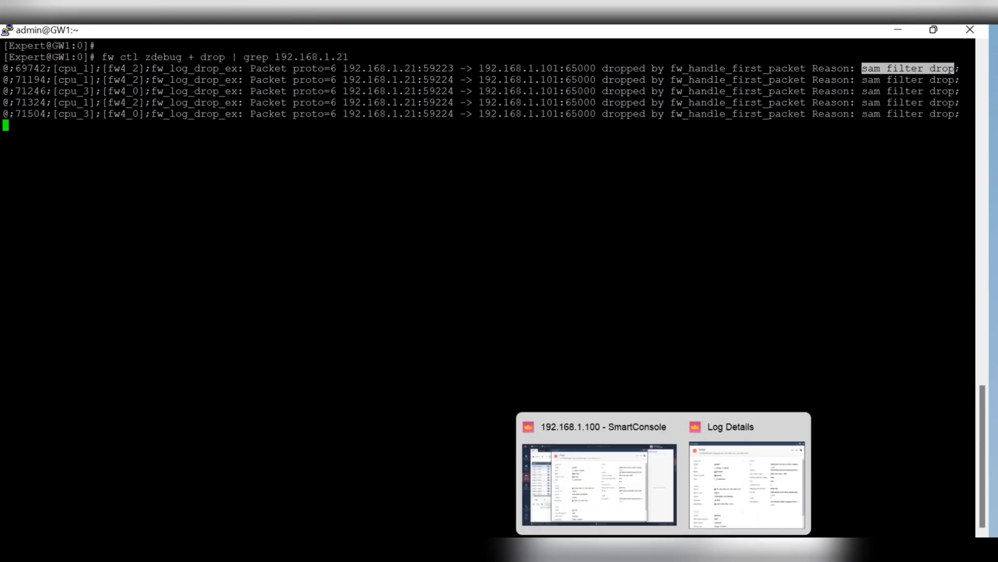
Select the 192.168.1.21 rule in Enforced Suspicious Activity Rules, remove it, and confirm Yes
left_click(671, 535)
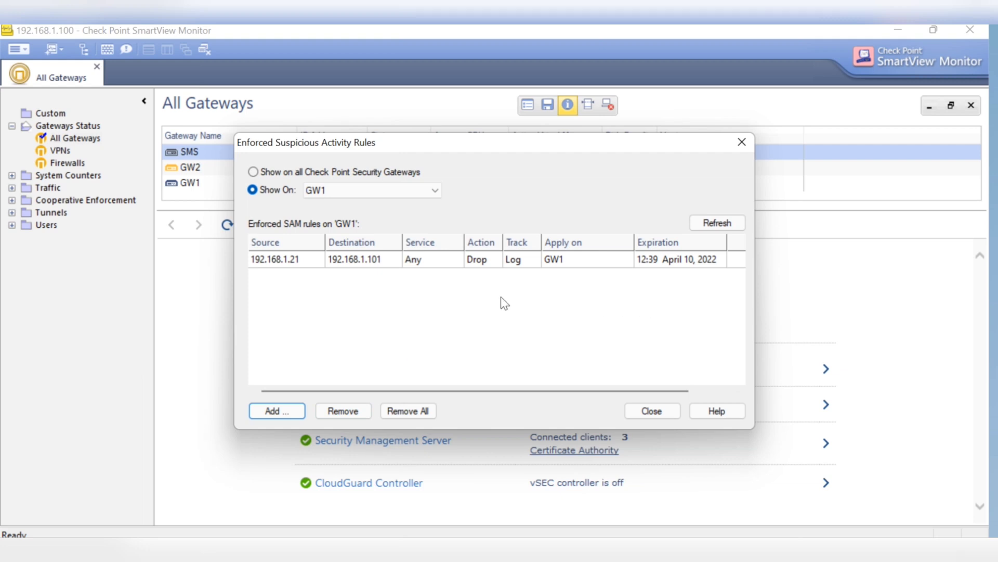
left_click(285, 264)
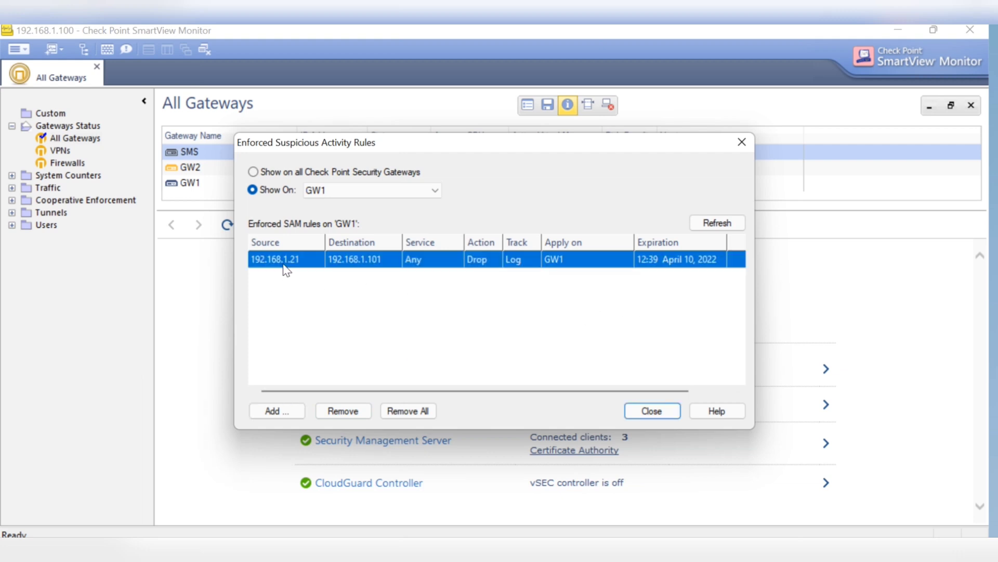
left_click(344, 411)
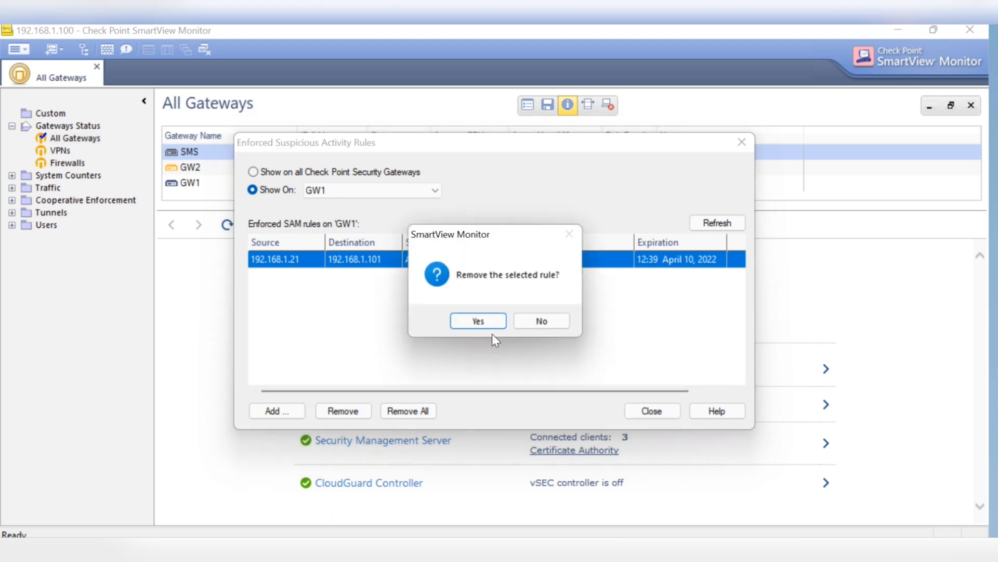
left_click(493, 321)
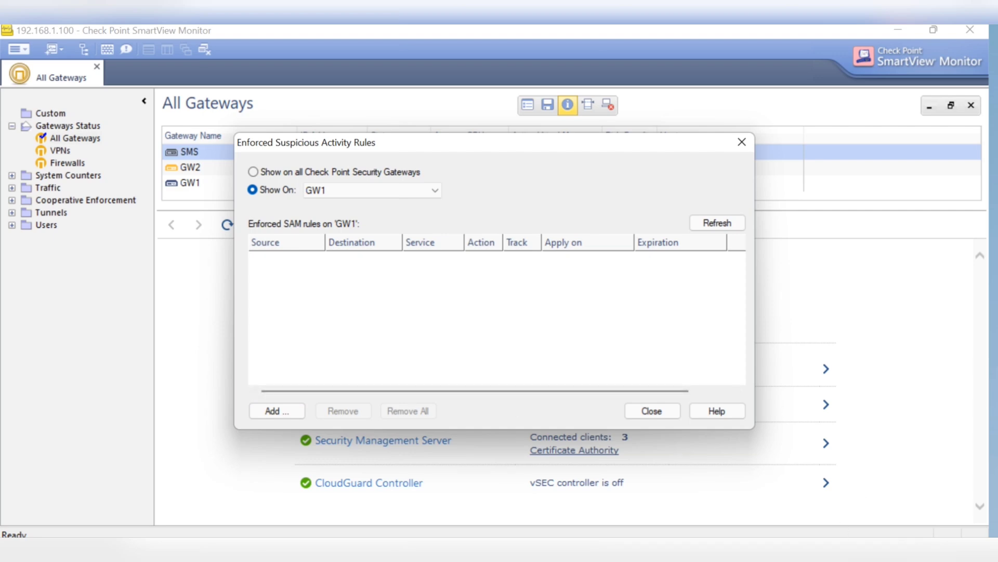
mouse_move(732, 559)
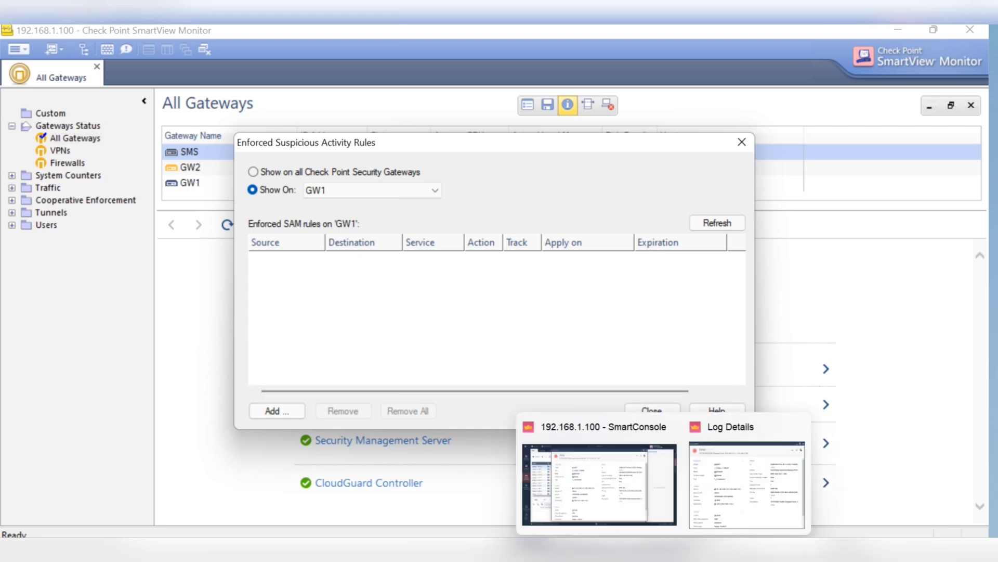
left_click(749, 507)
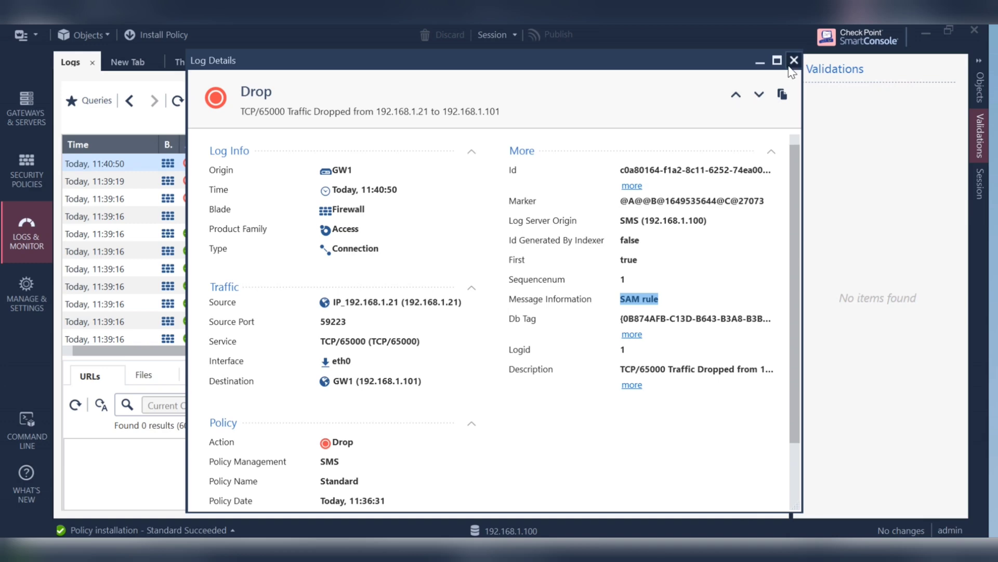
Close Log Details and refresh the 192.168.1.21 logs until the 11:43:18 SAM cancellation entry appears
left_click(790, 68)
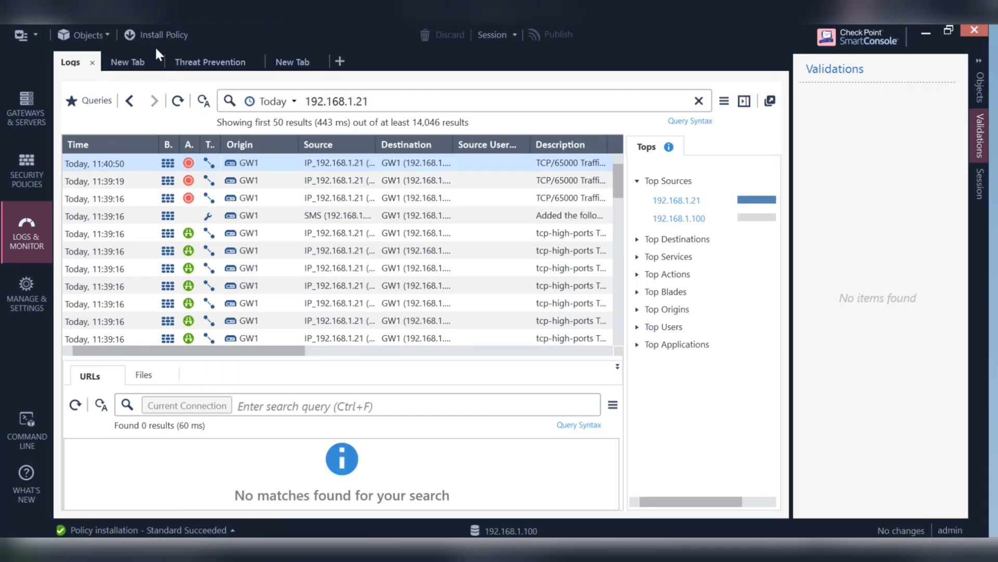
left_click(178, 101)
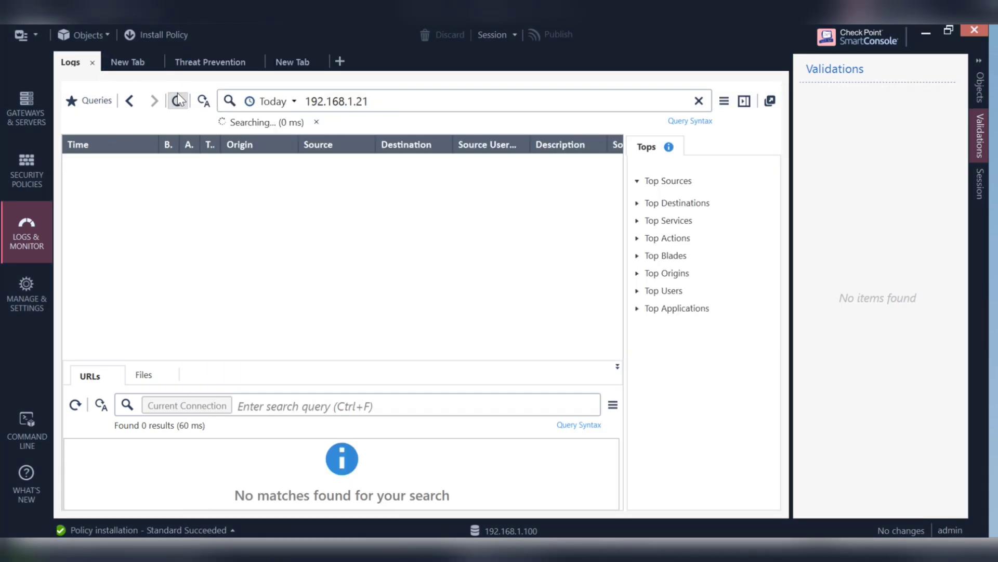
left_click(178, 100)
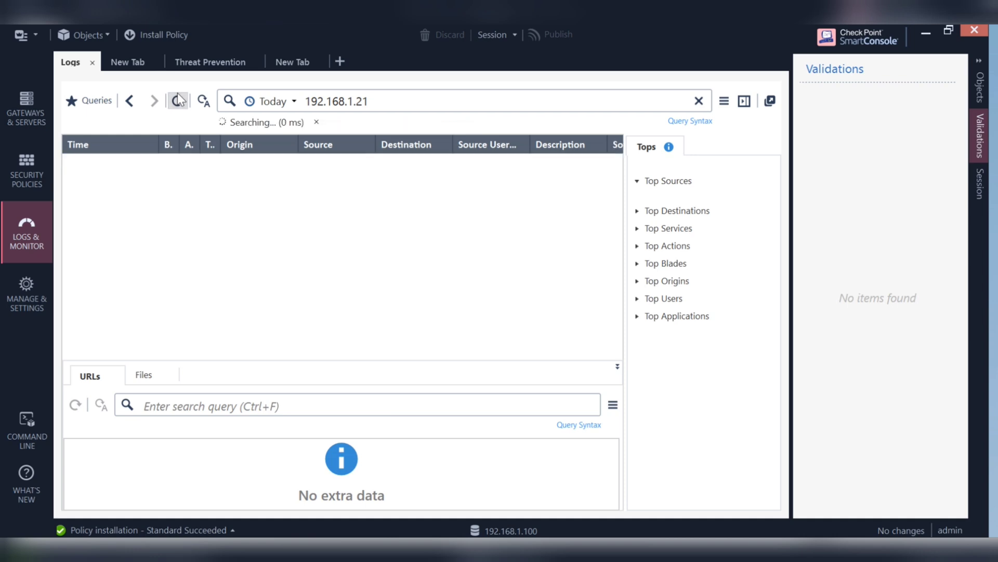
left_click(178, 100)
left_click(180, 101)
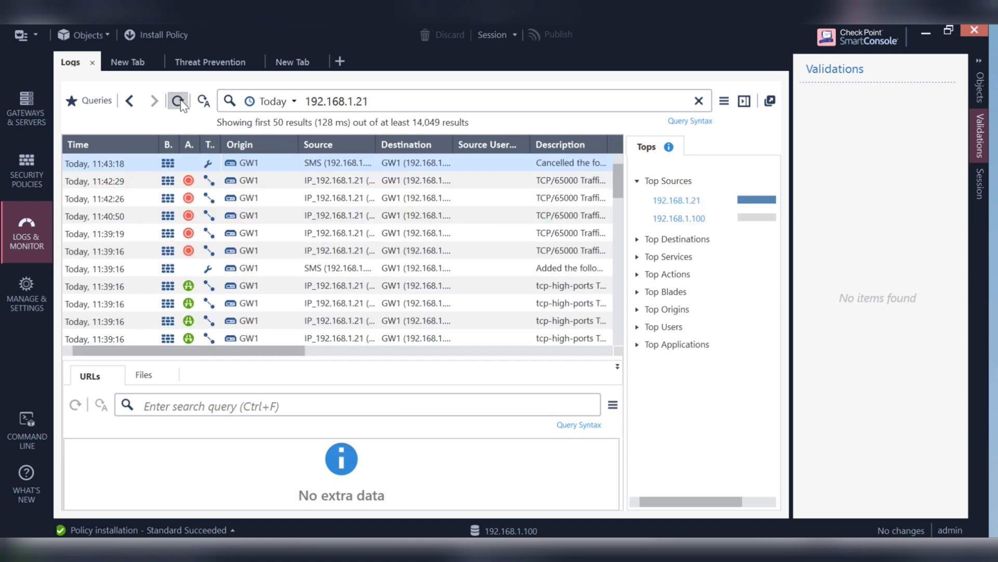
left_click(181, 103)
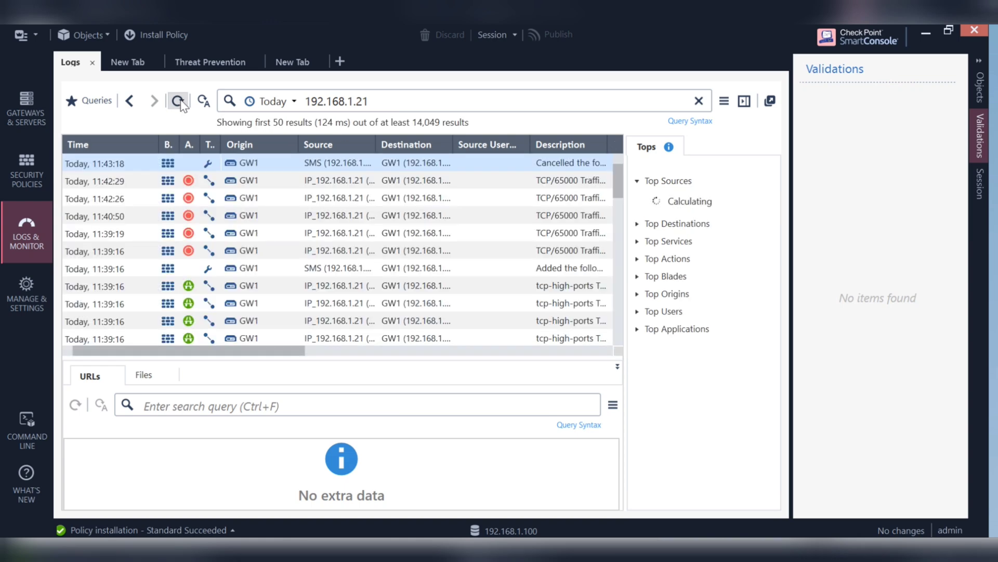
left_click(179, 102)
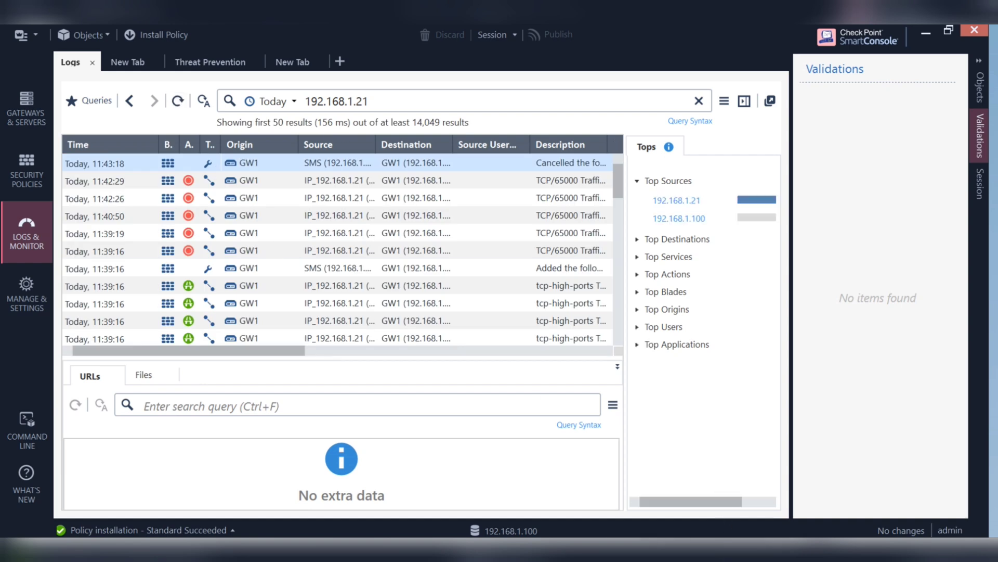
mouse_move(664, 550)
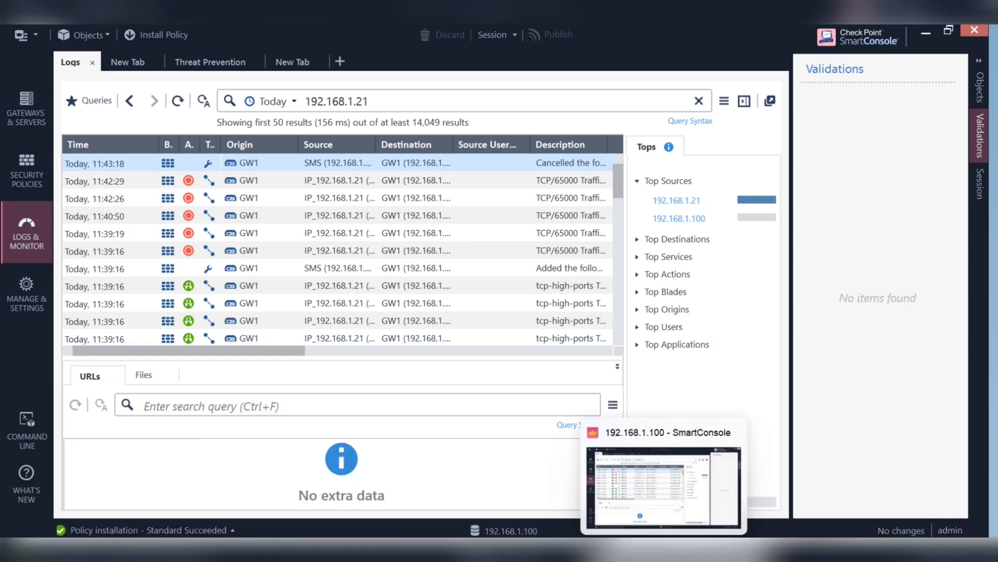
Check the IPS Attacker VM's 'Connection refused' retries to 192.168.1.101:65000, then release input with Ctrl+Alt
mouse_move(291, 549)
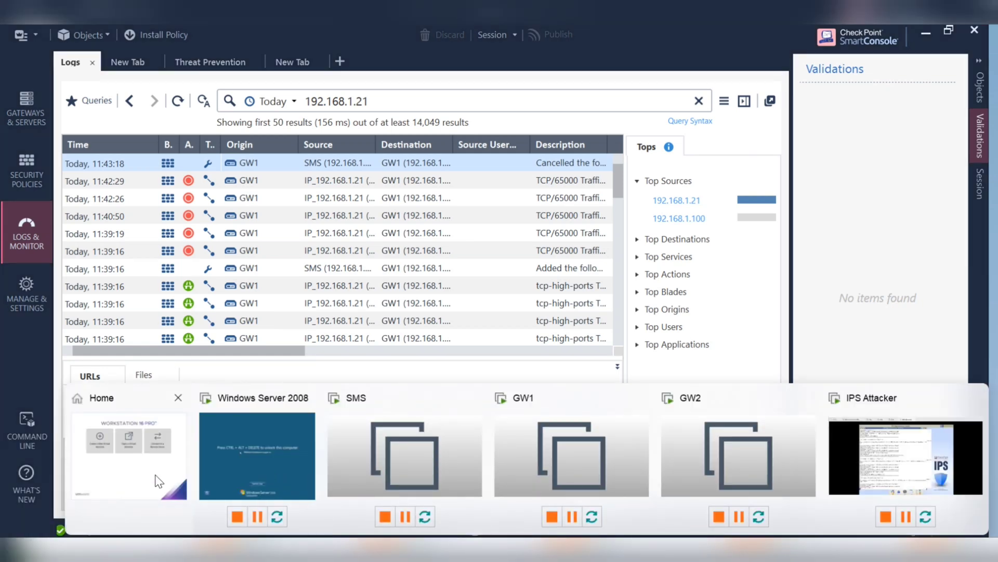
left_click(897, 468)
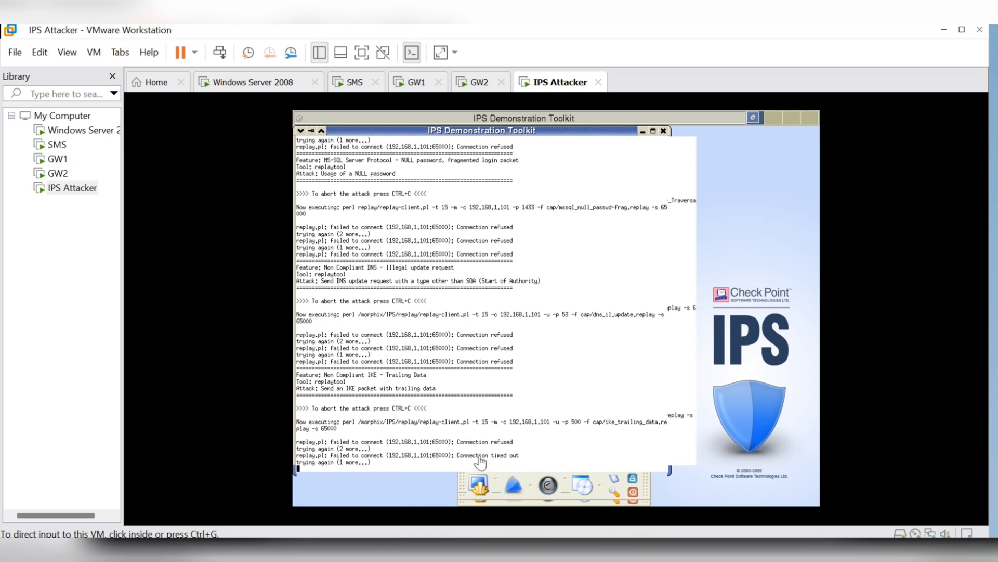
left_click(495, 396)
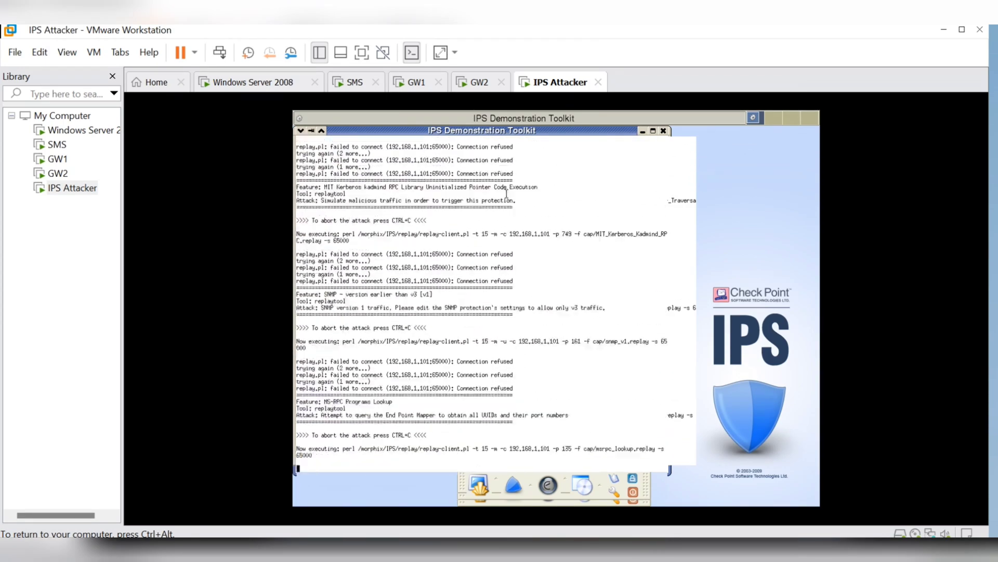
key("ctrl+alt")
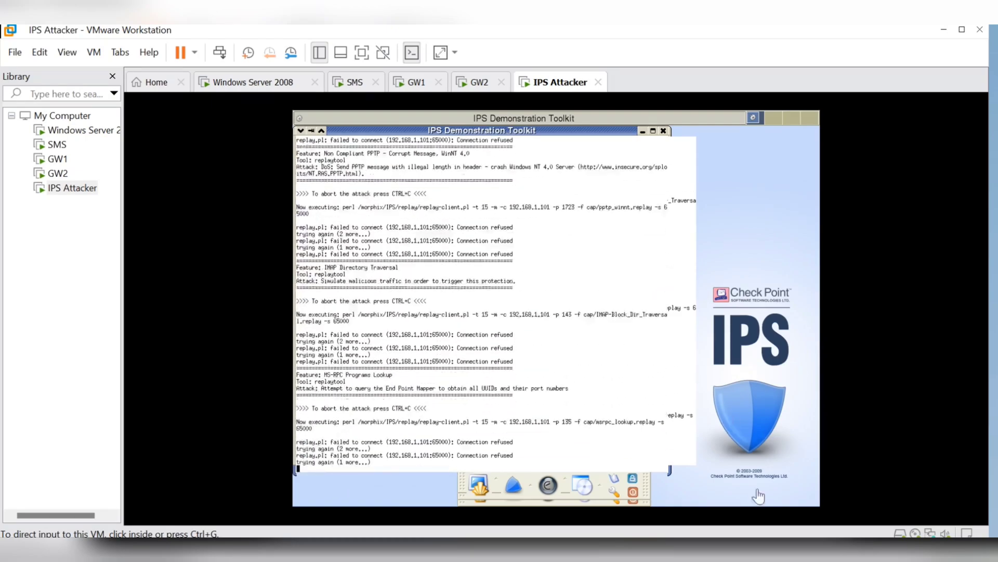
mouse_move(697, 552)
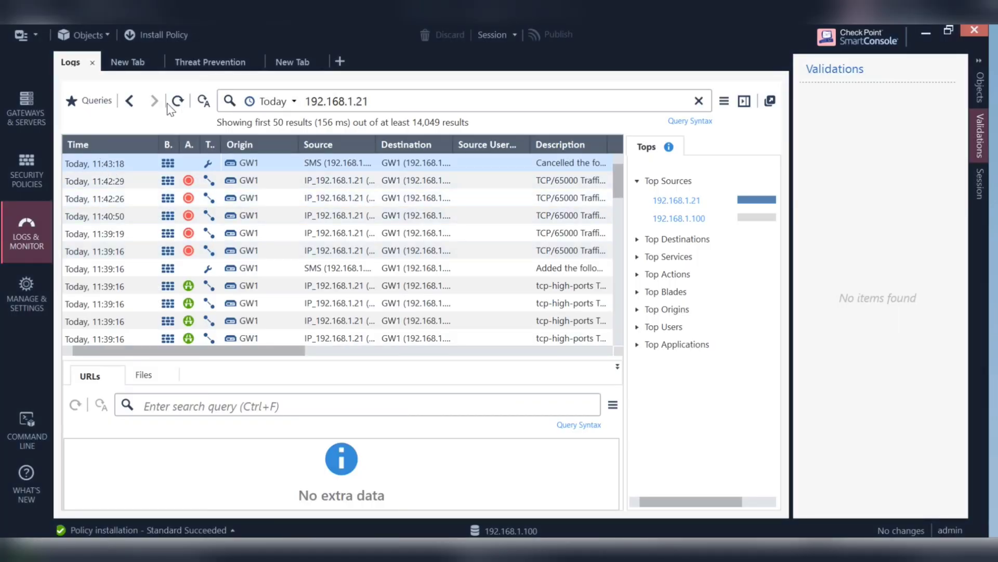
Refresh the 192.168.1.21 logs to see 11:44:04 traffic allowed, then return to GW1's PuTTY session
left_click(170, 103)
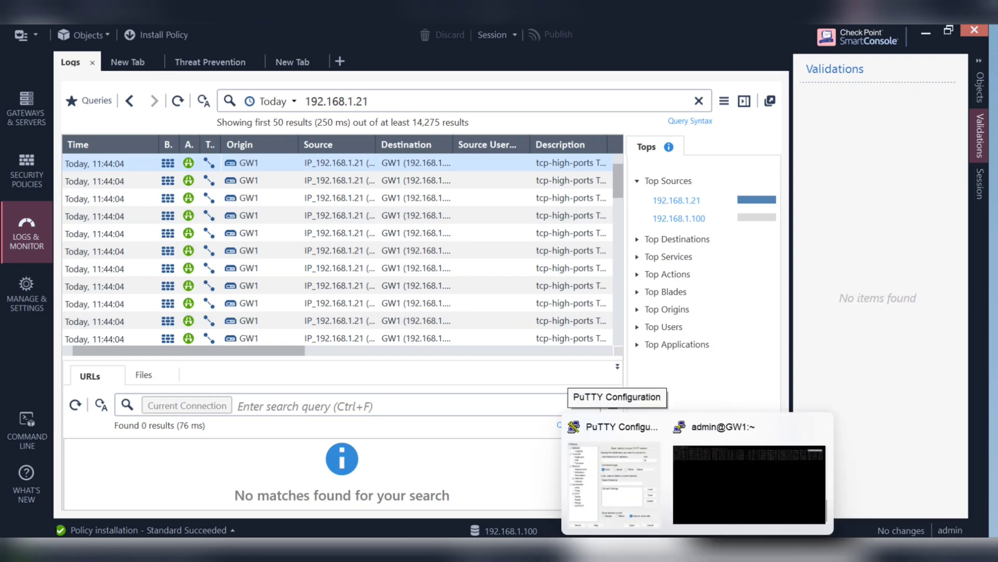
left_click(698, 498)
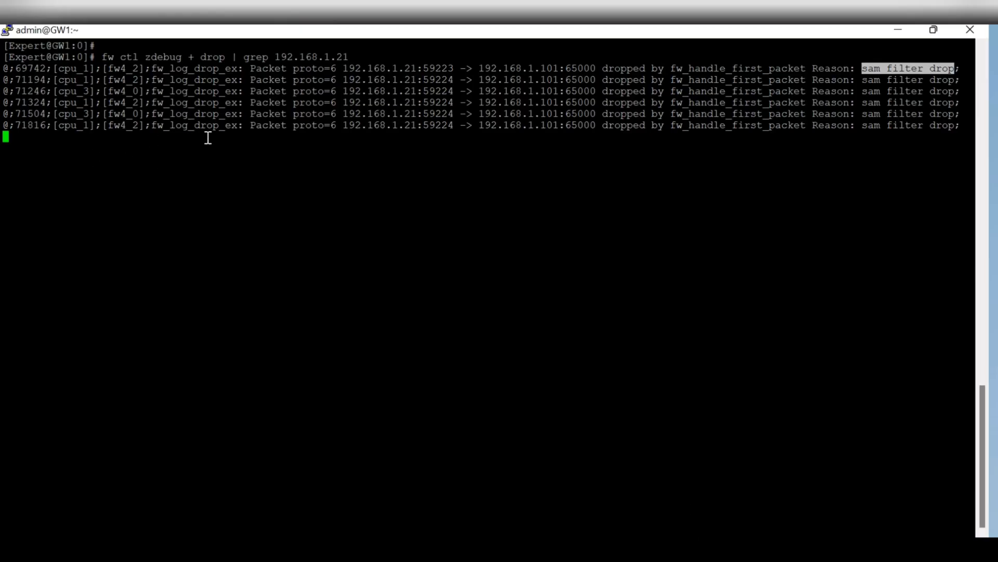
Stop the running fw ctl zdebug drop capture with Ctrl+C
left_click_drag(102, 57, 346, 54)
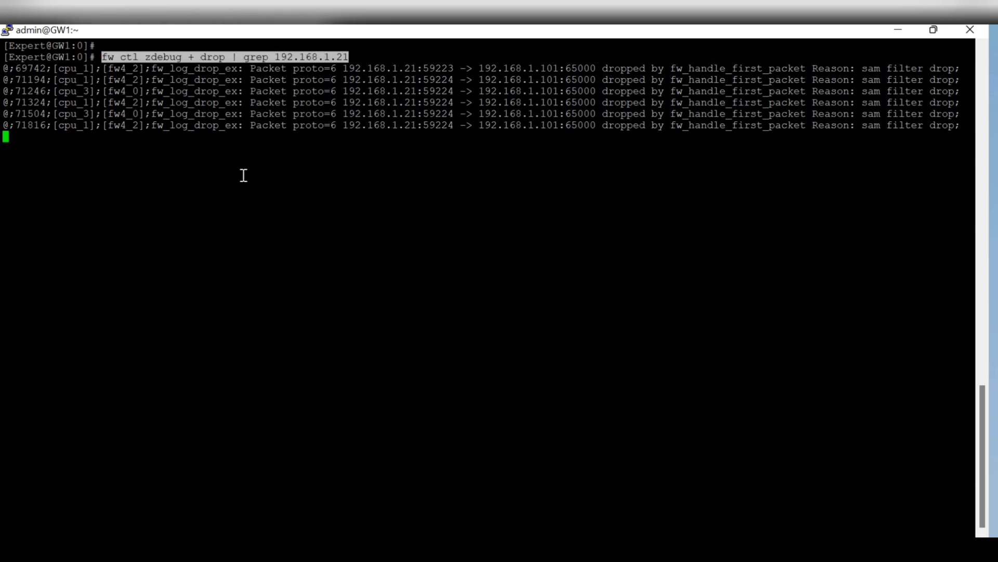
left_click(475, 226)
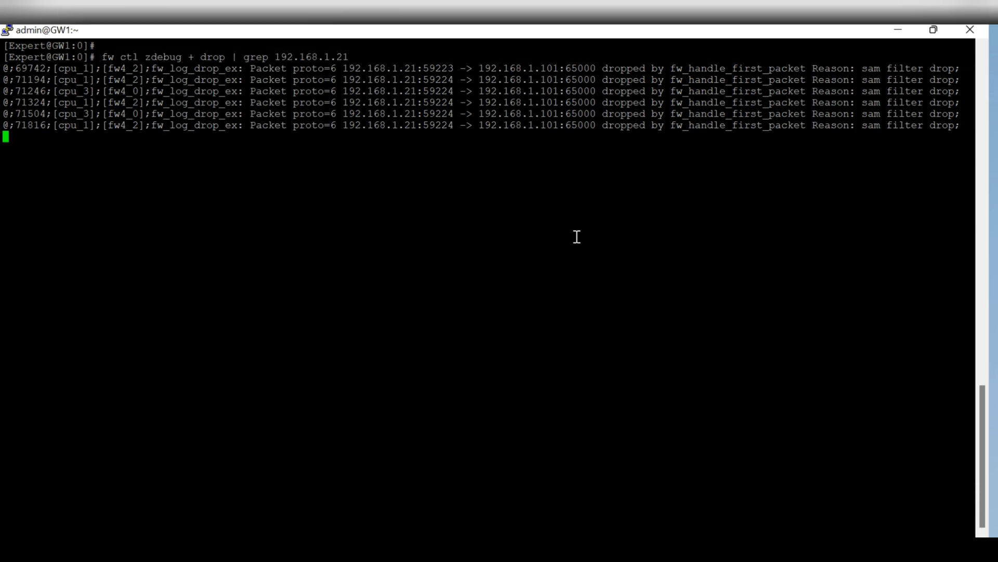
key("ctrl+c")
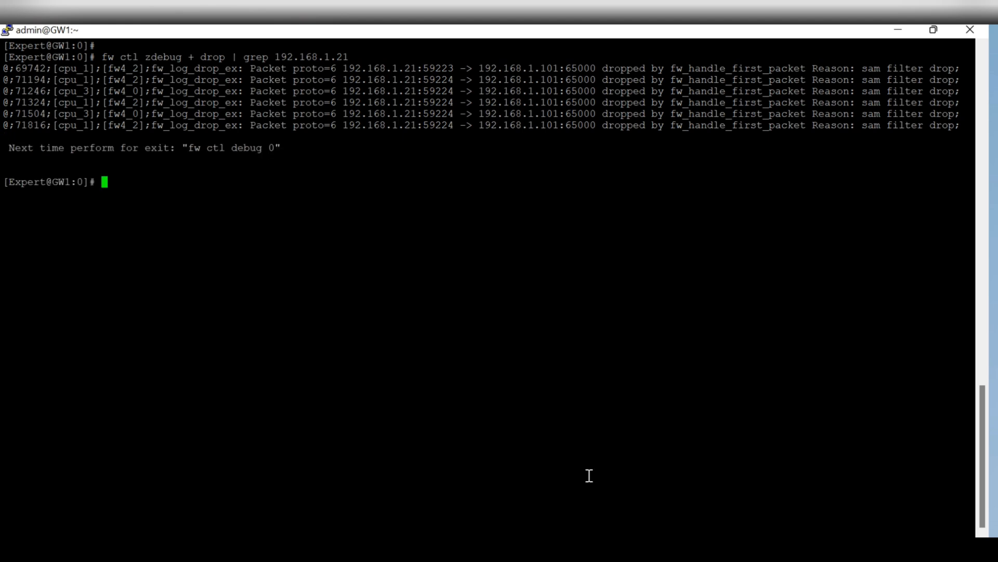
Launch cpview on GW1 to view CPU load and concurrent connections
mouse_move(664, 550)
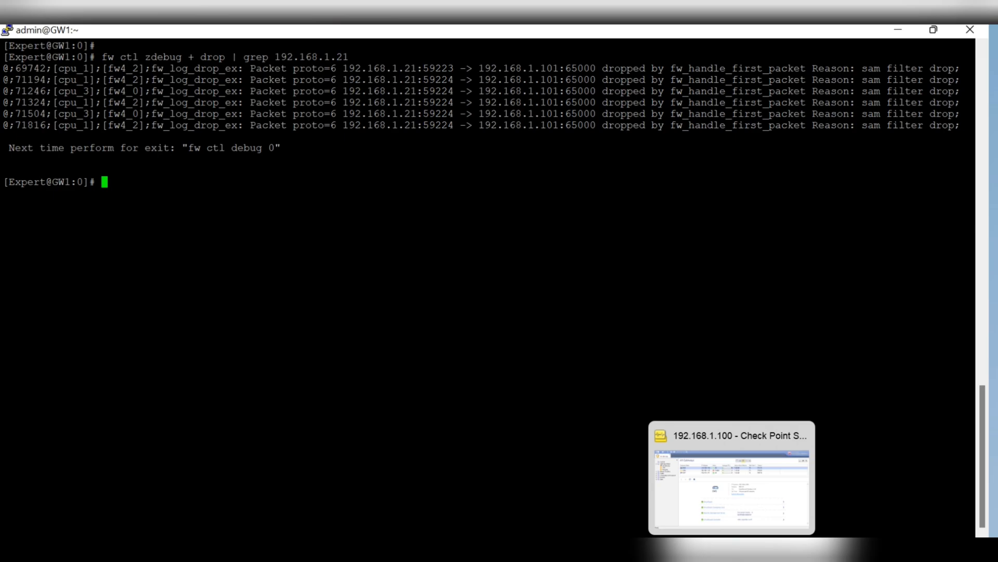
left_click(732, 550)
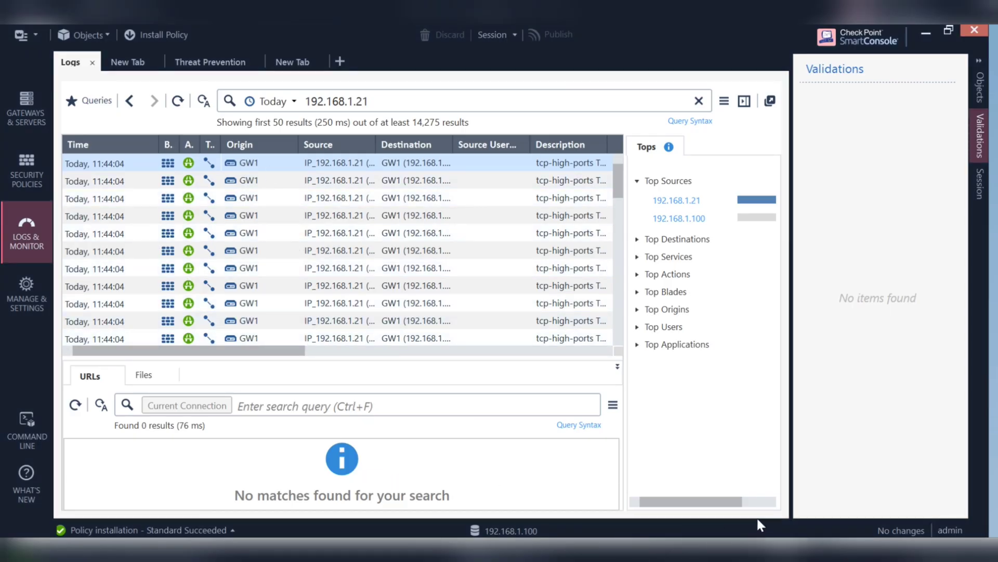
mouse_move(782, 551)
left_click(737, 485)
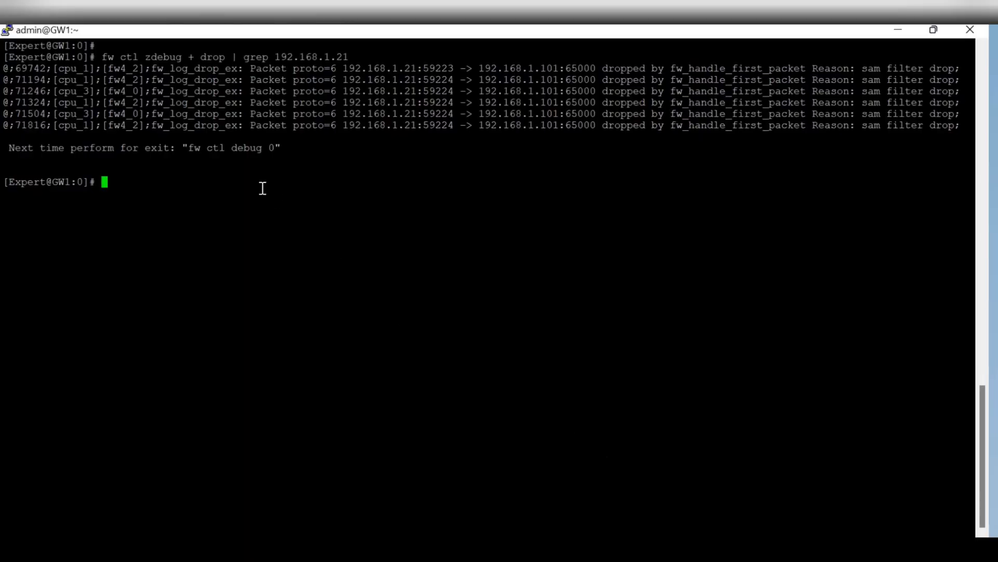
type("cpview")
key("Return")
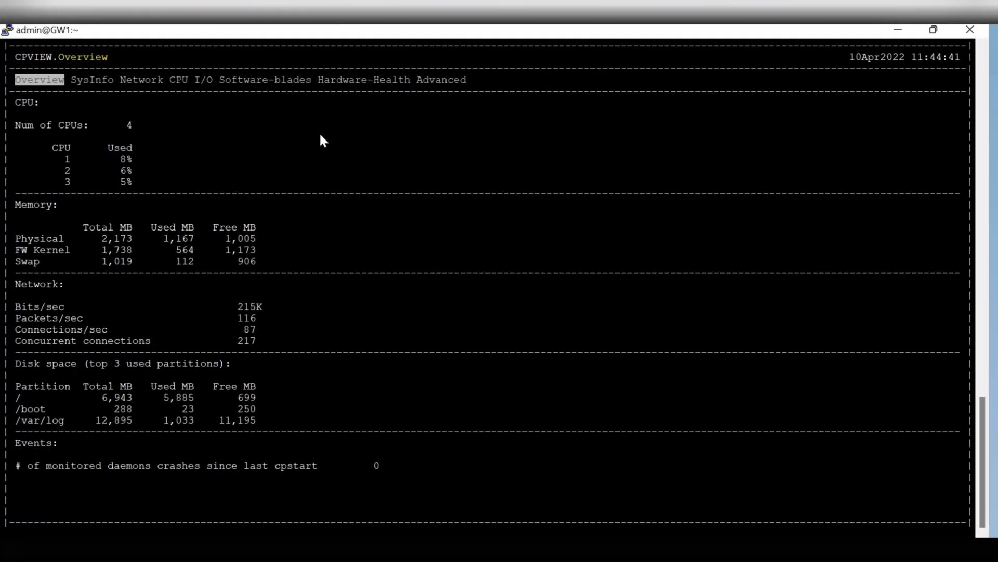